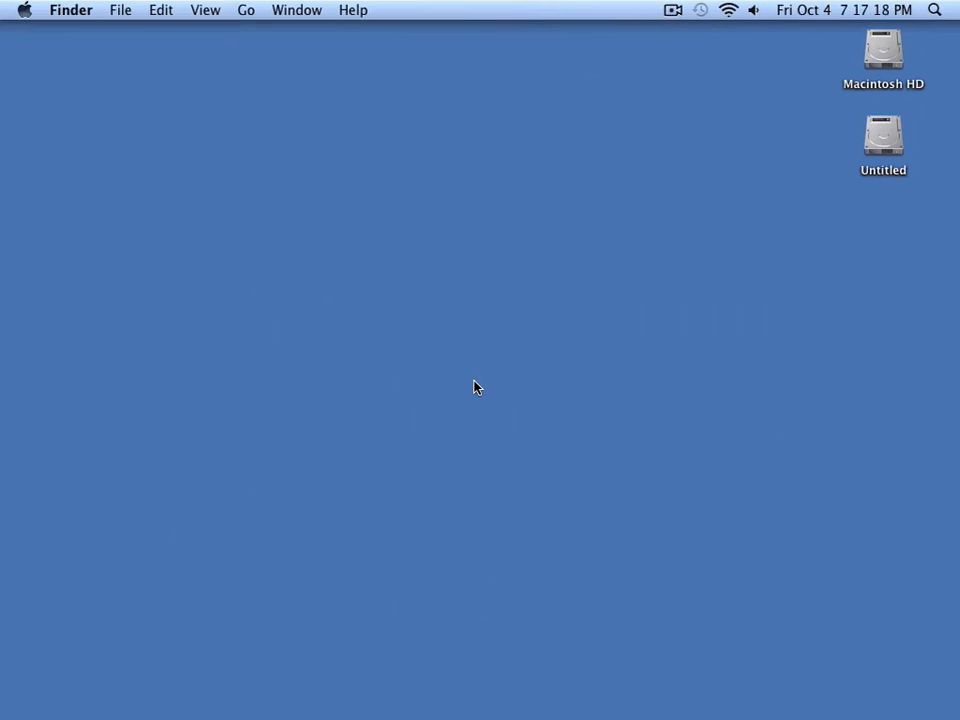
Create a new folder on the desktop and name it Folder 1
right_click(552, 368)
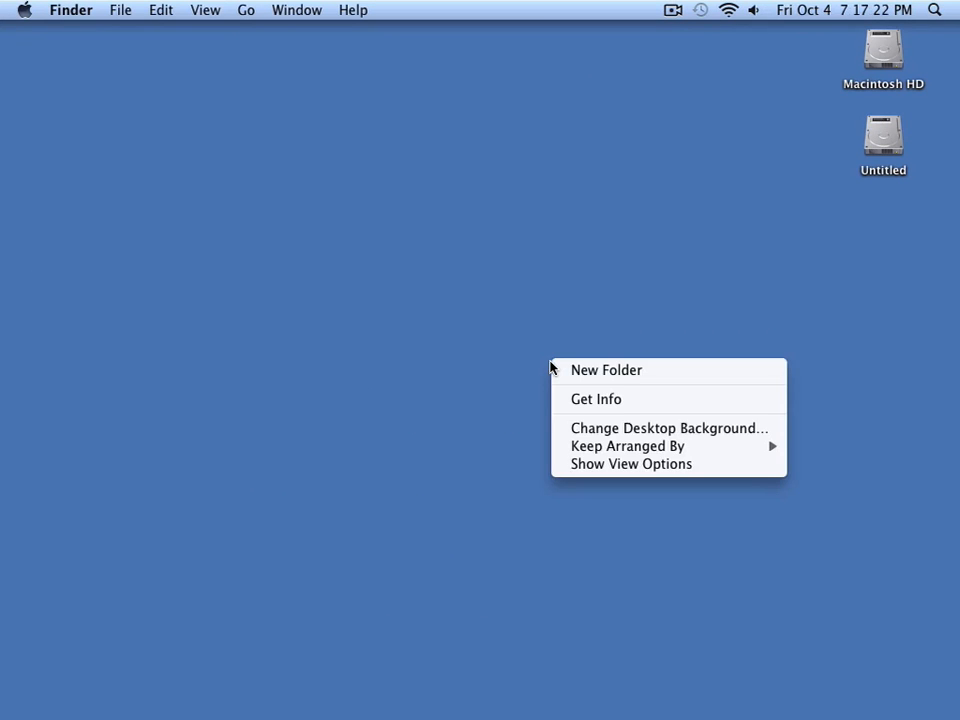
click(576, 371)
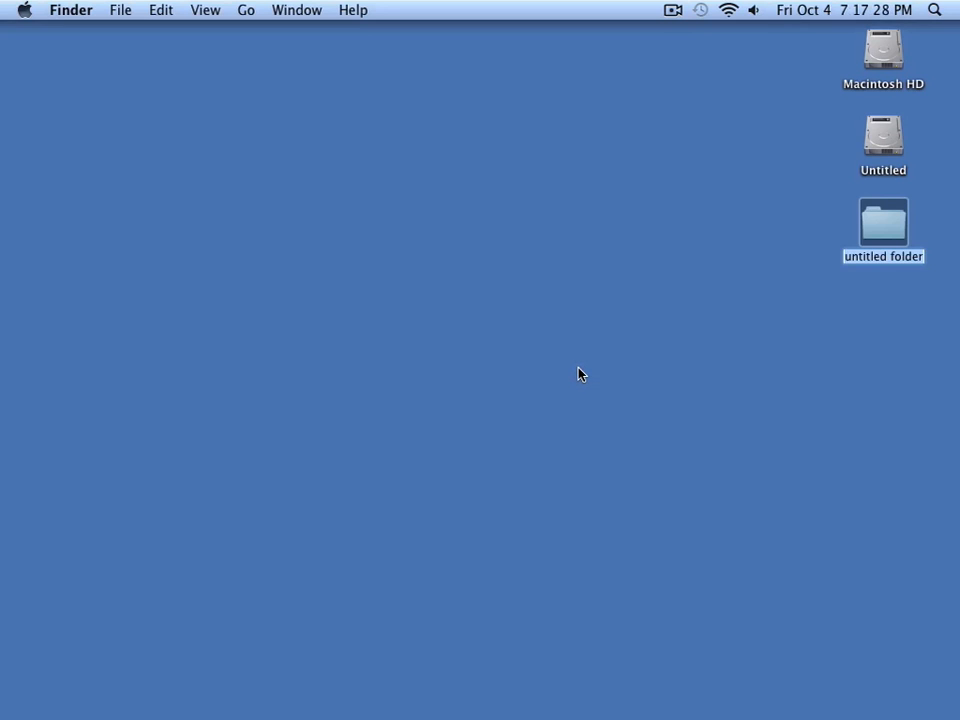
text(Folder )
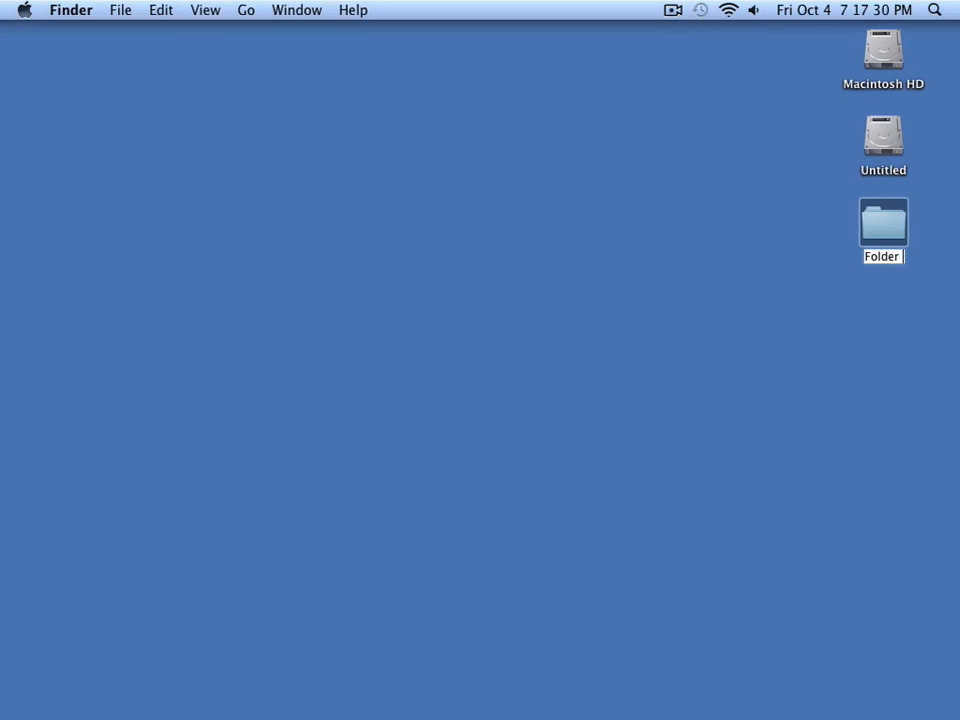
text(1)
Create a second folder on the desktop and name it Folder 2
click(123, 10)
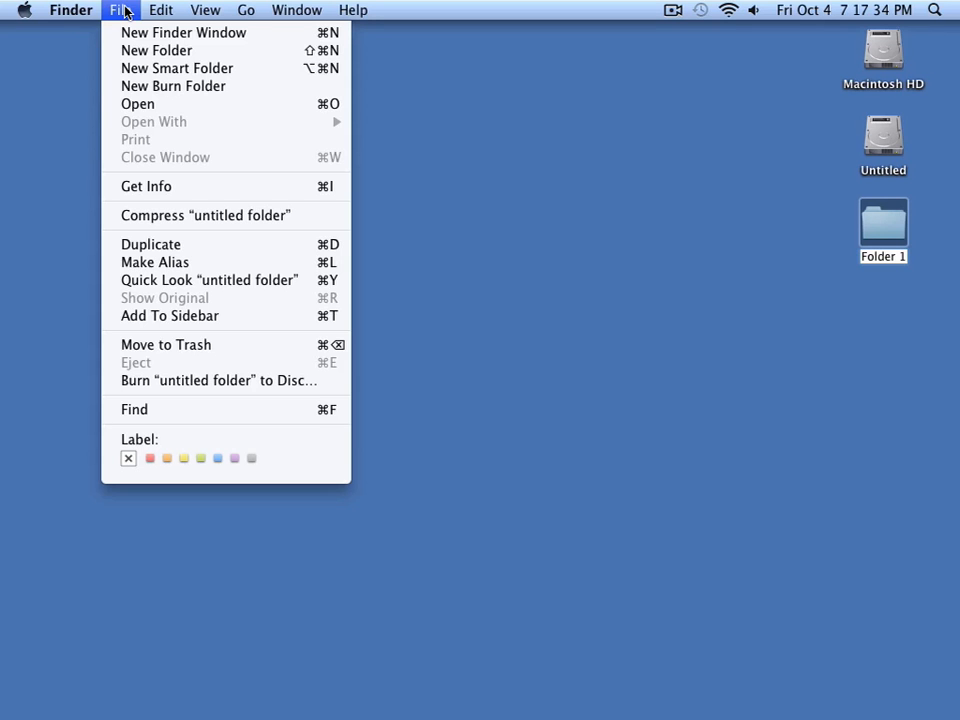
click(140, 52)
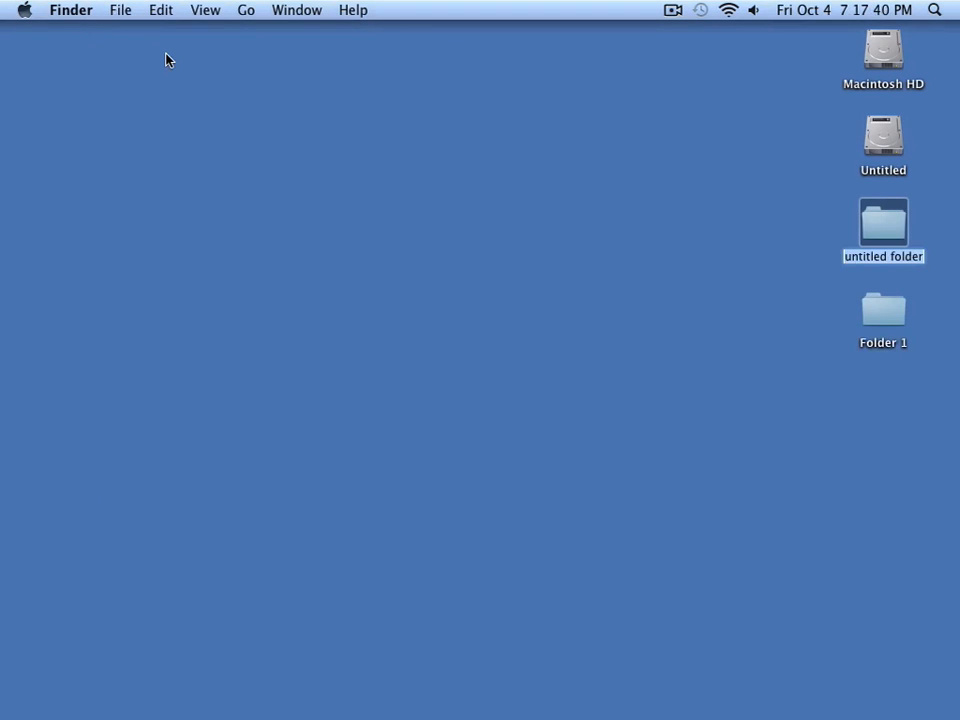
text(Fold)
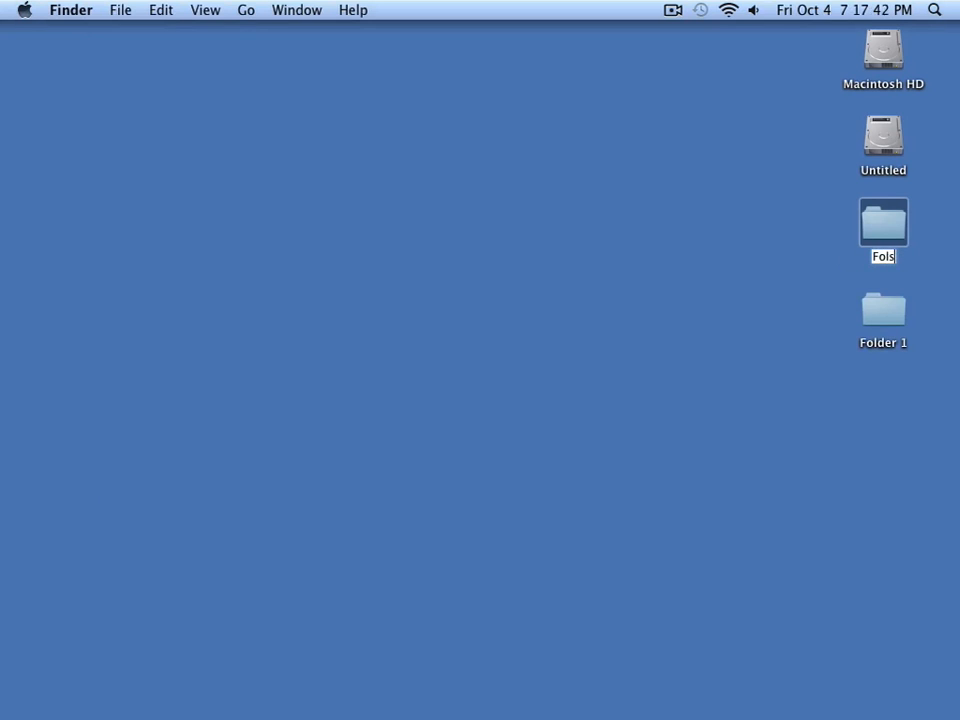
text(er 2)
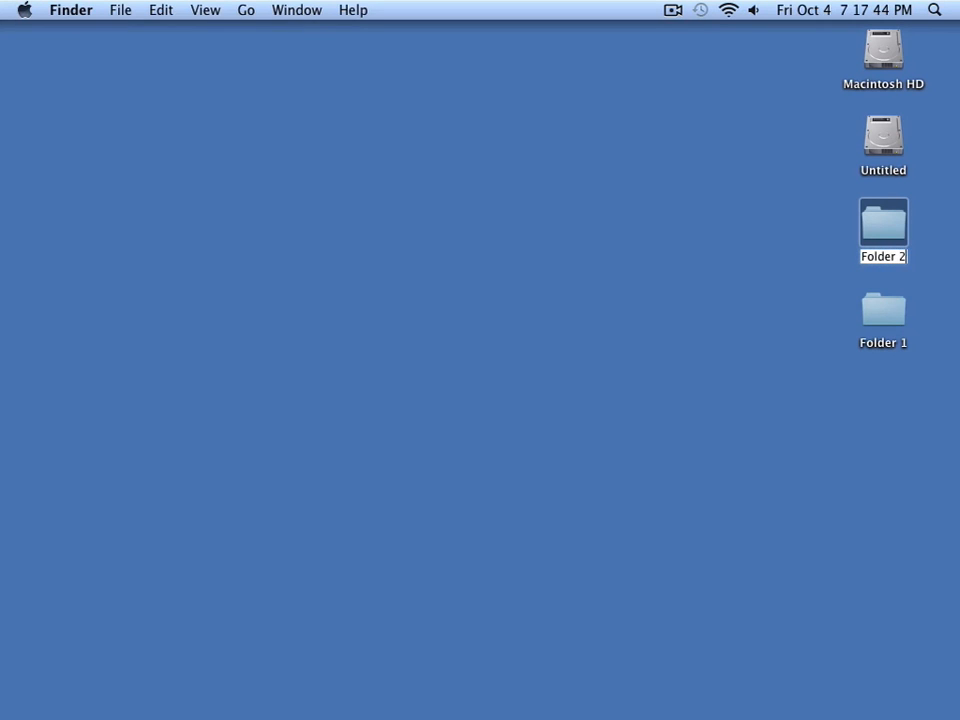
click(252, 150)
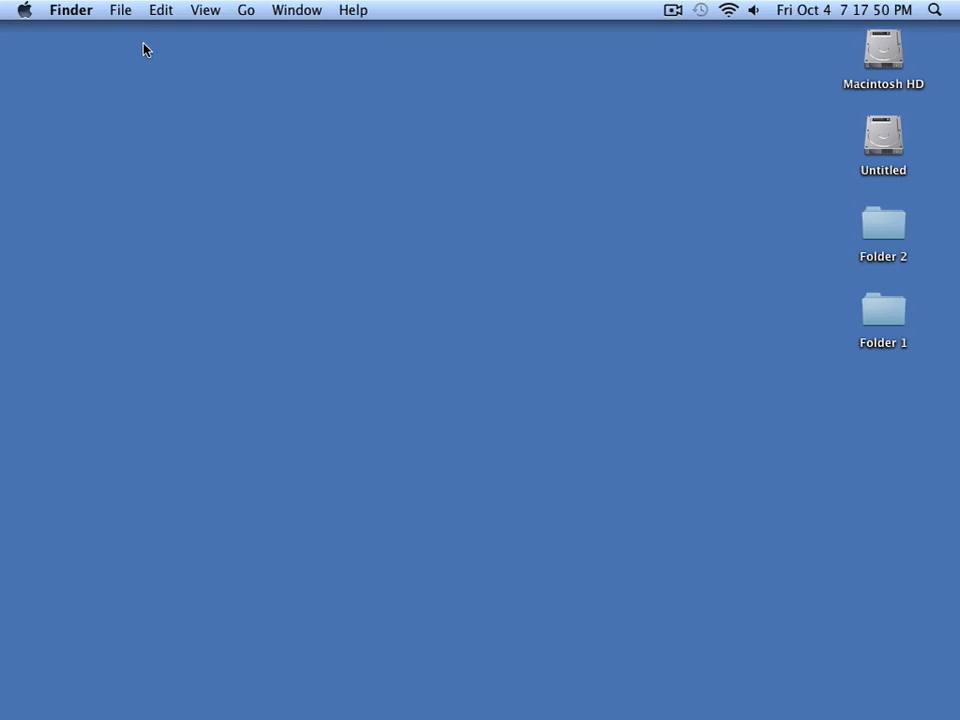
Create a third folder on the desktop and name it Folder 3
click(119, 10)
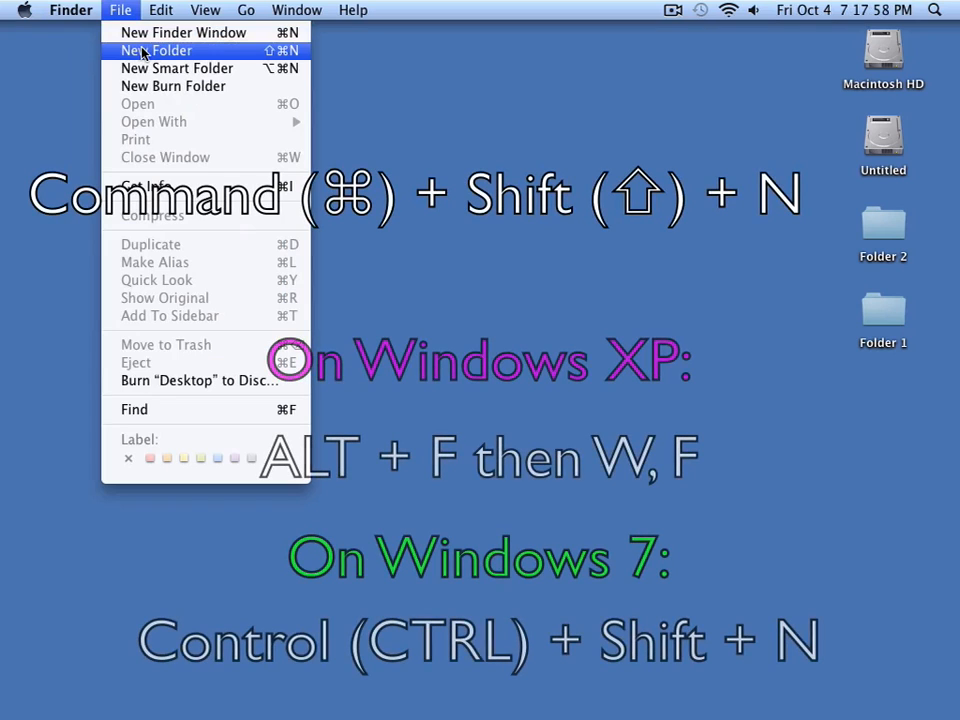
key(shift)
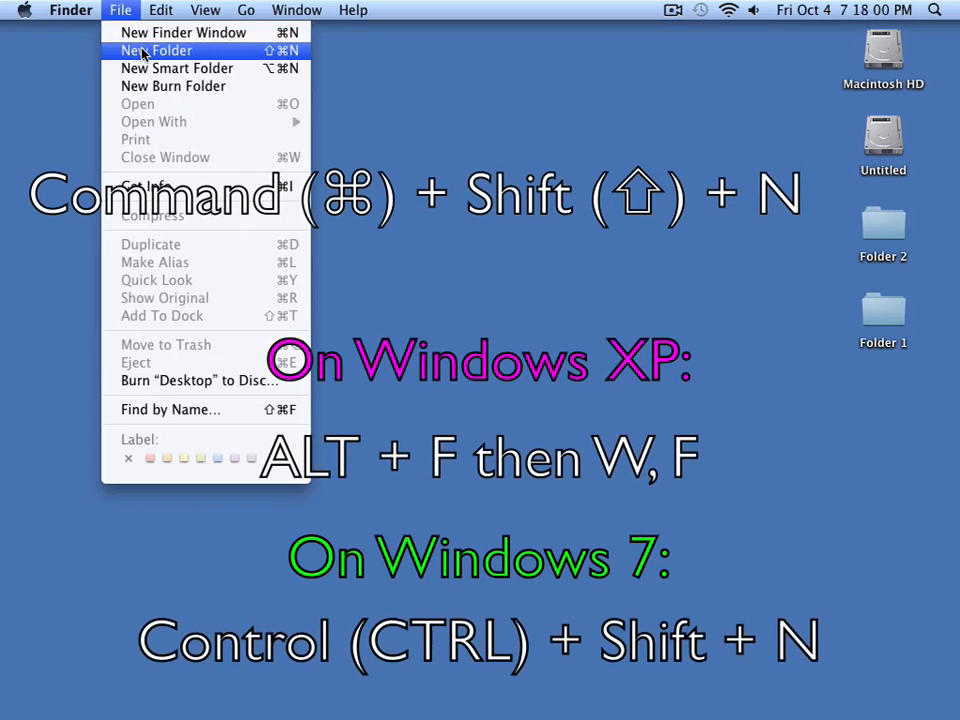
click(143, 51)
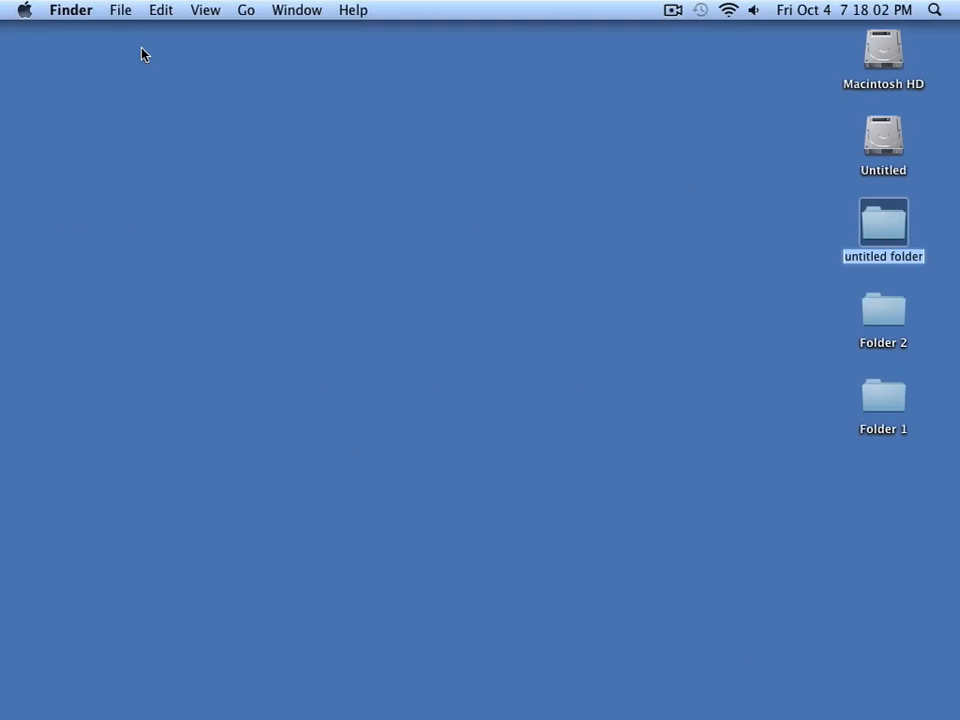
text(Folder 3)
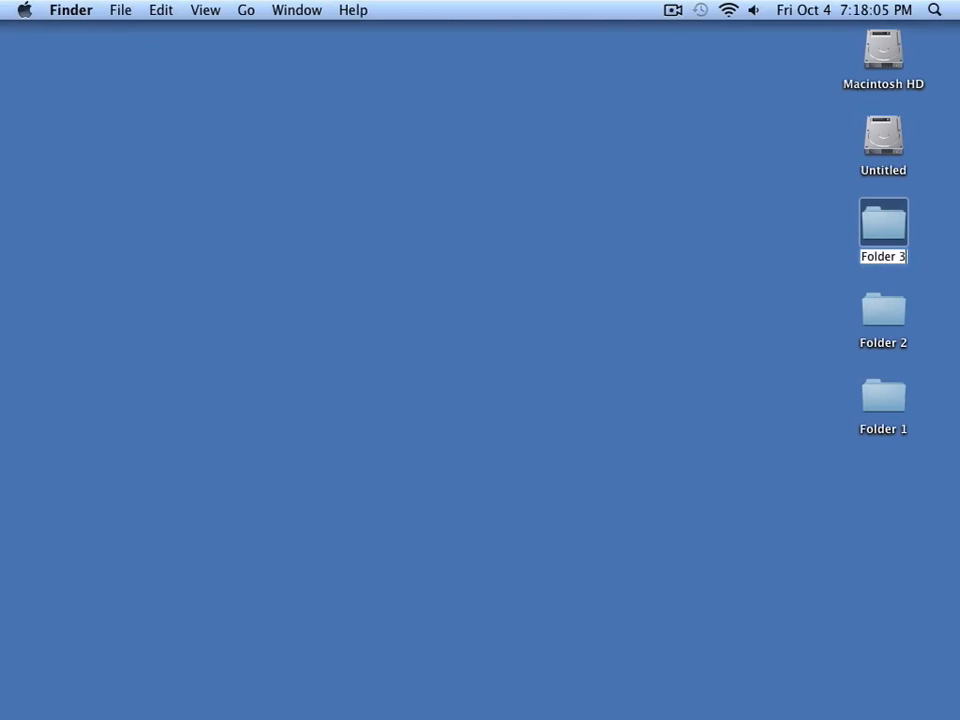
key(Return)
click(358, 345)
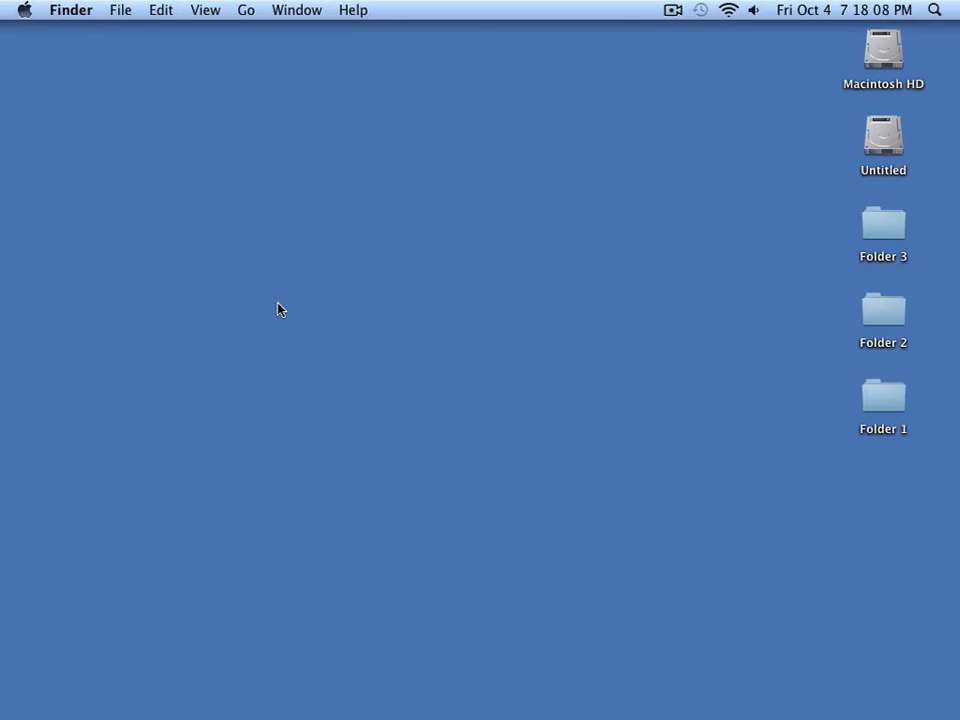
drag(894, 324, 760, 295)
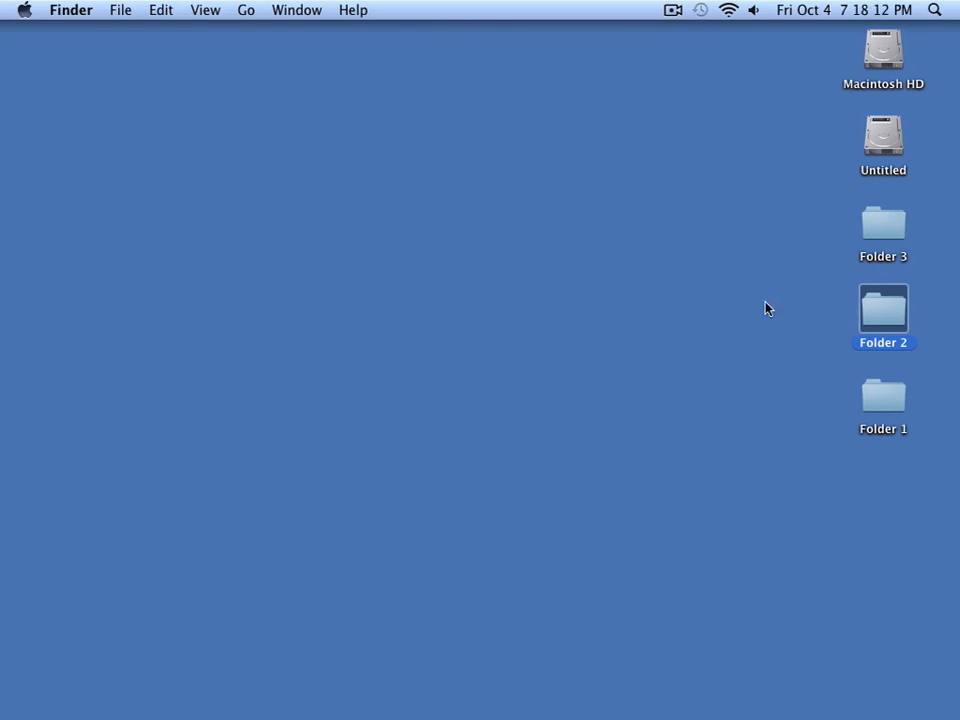
click(876, 400)
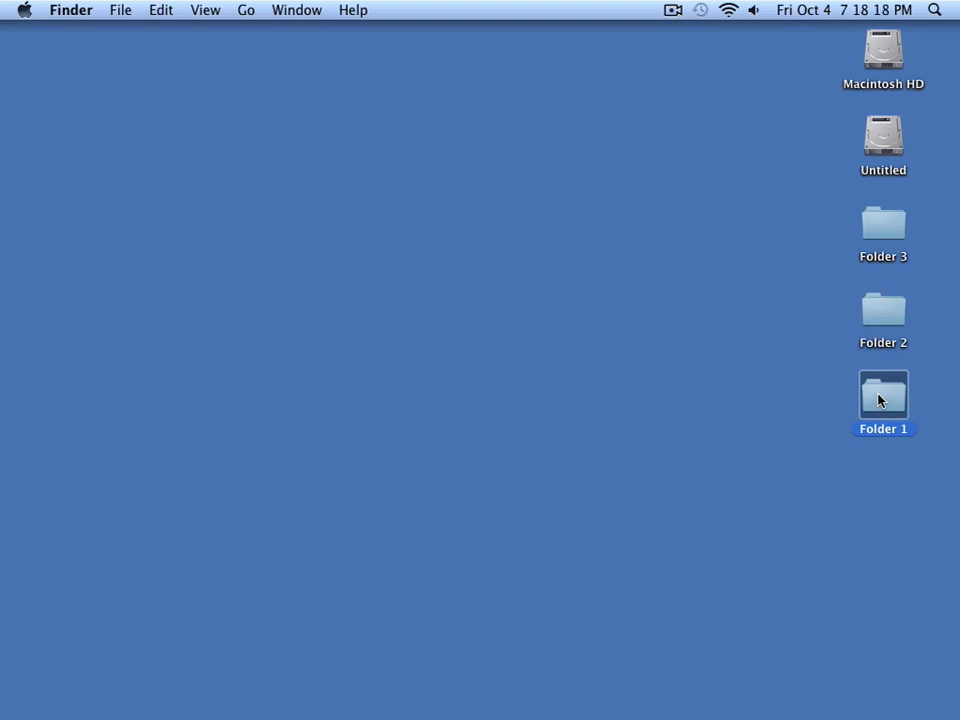
key(Return)
key(Return)
click(626, 440)
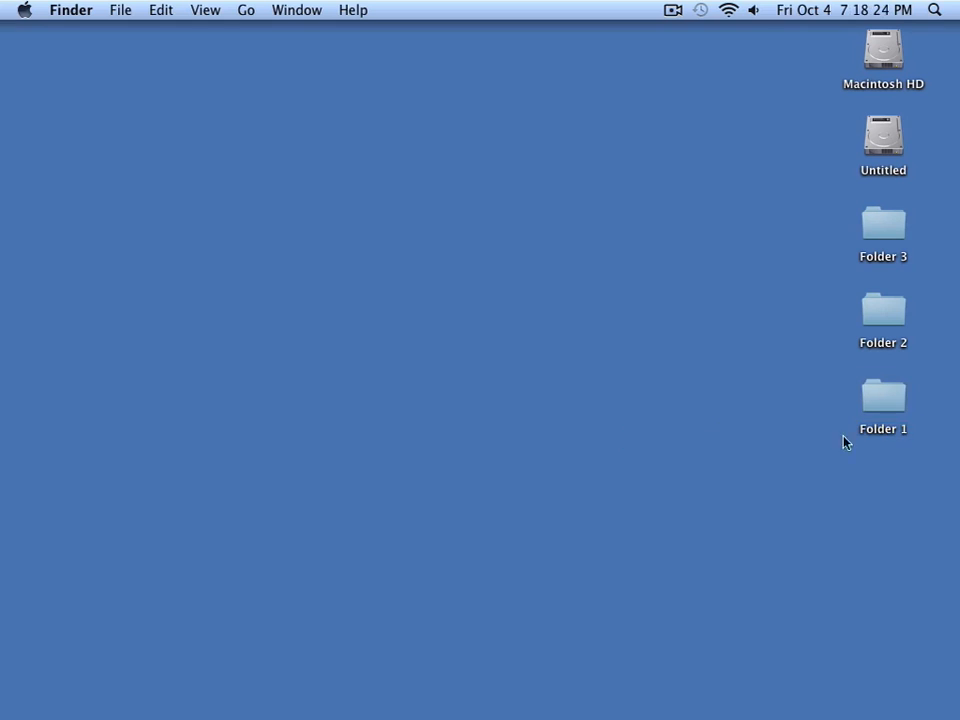
Open Folder 1 from the desktop and switch its window to the Desktop location
click(885, 398)
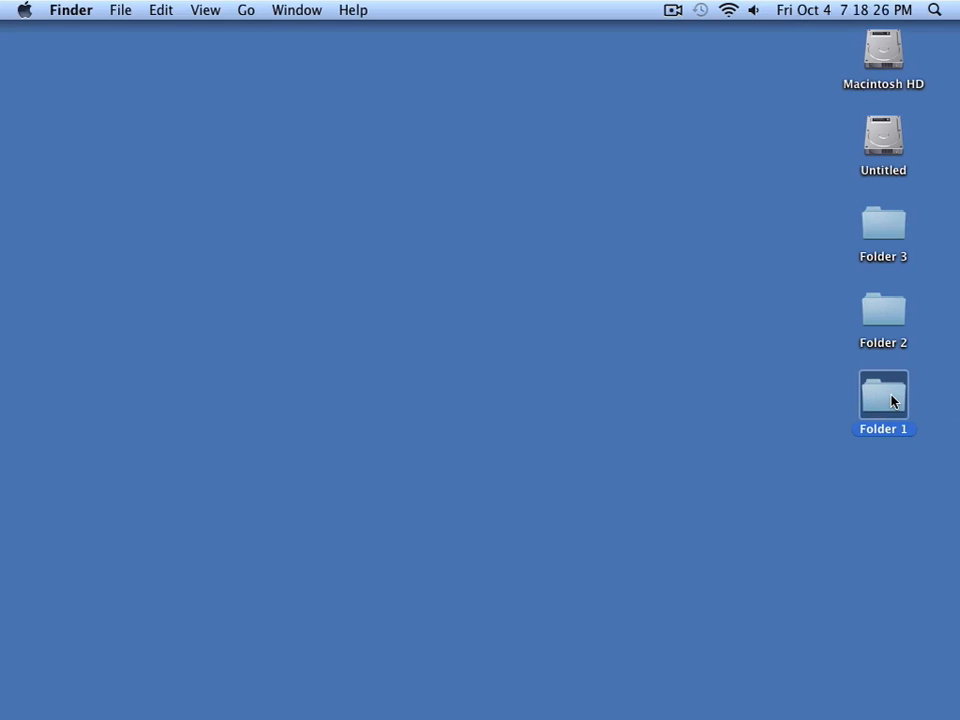
right_click(893, 401)
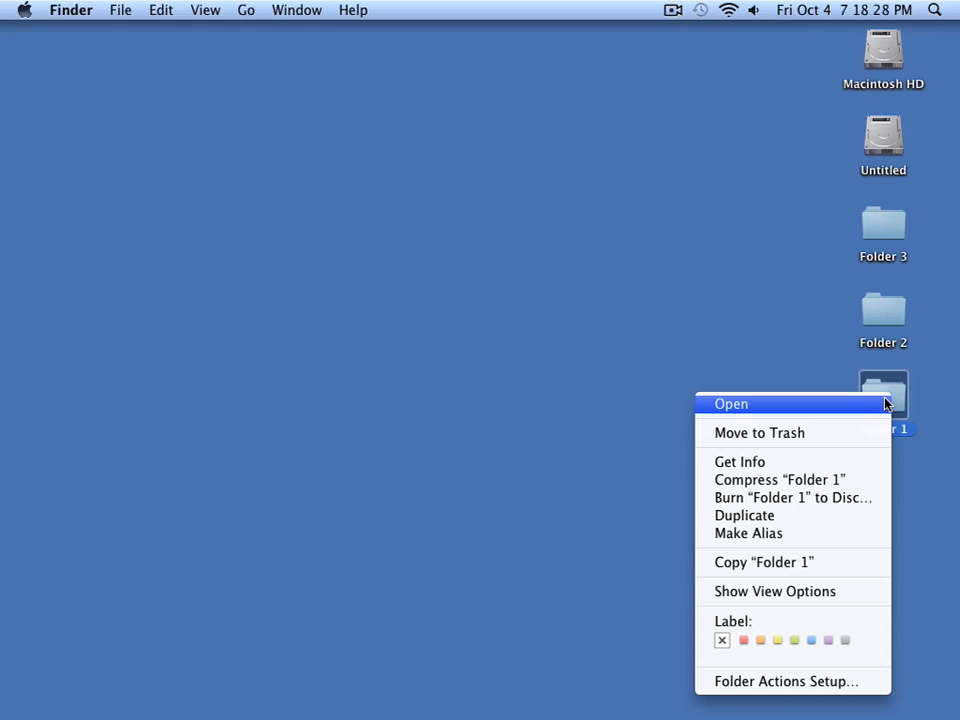
click(884, 398)
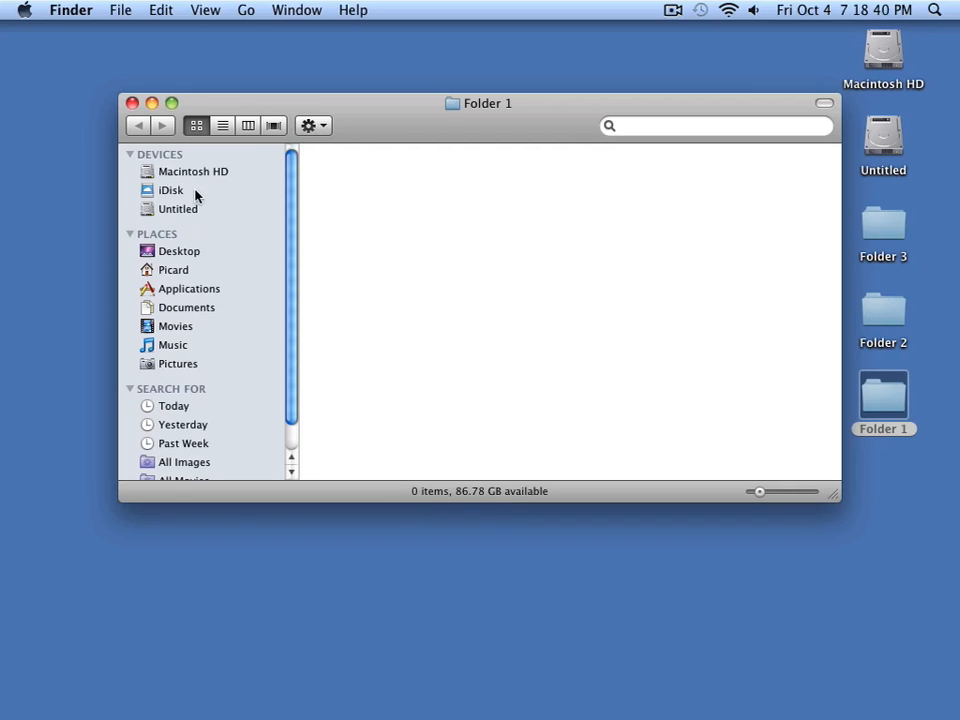
click(150, 253)
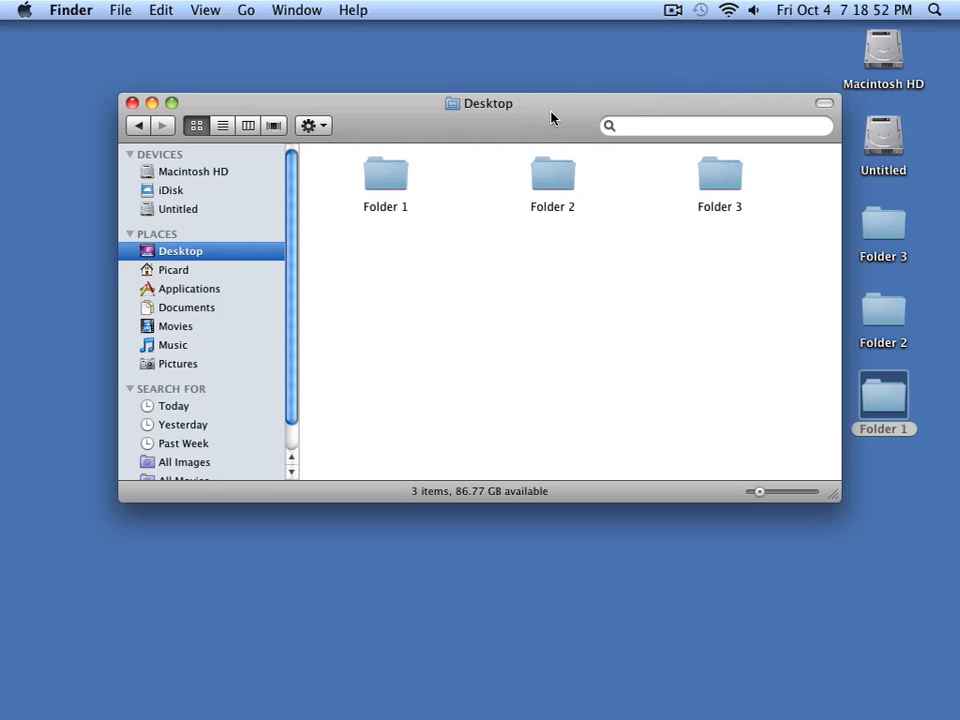
drag(551, 118, 530, 86)
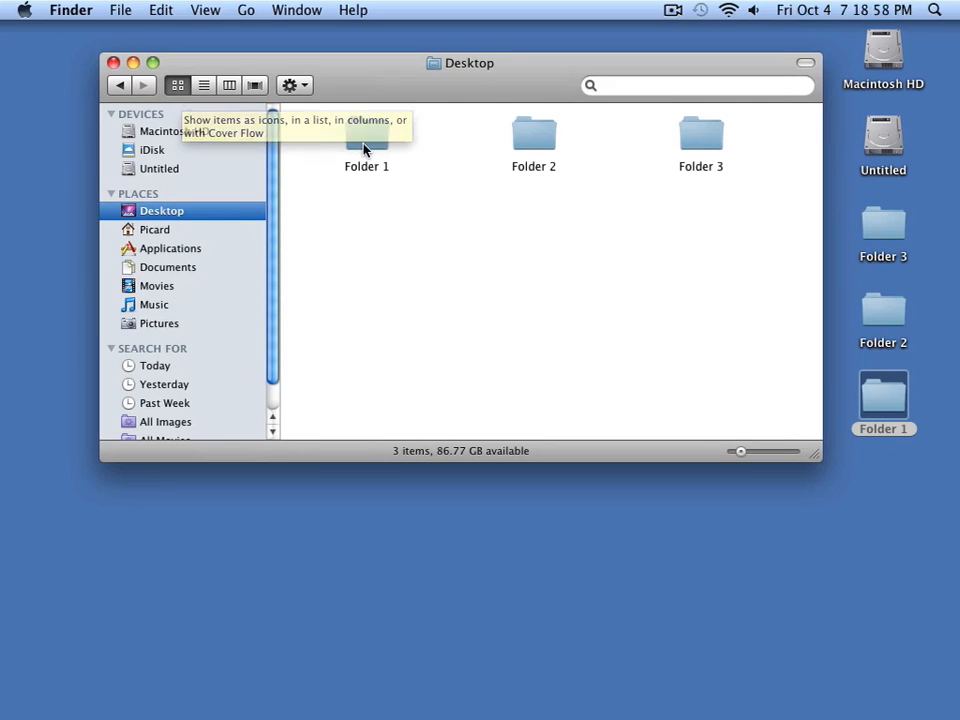
Show the Desktop contents as a list, expanding and collapsing Folder 1, Folder 2 and Folder 3 in turn
click(204, 86)
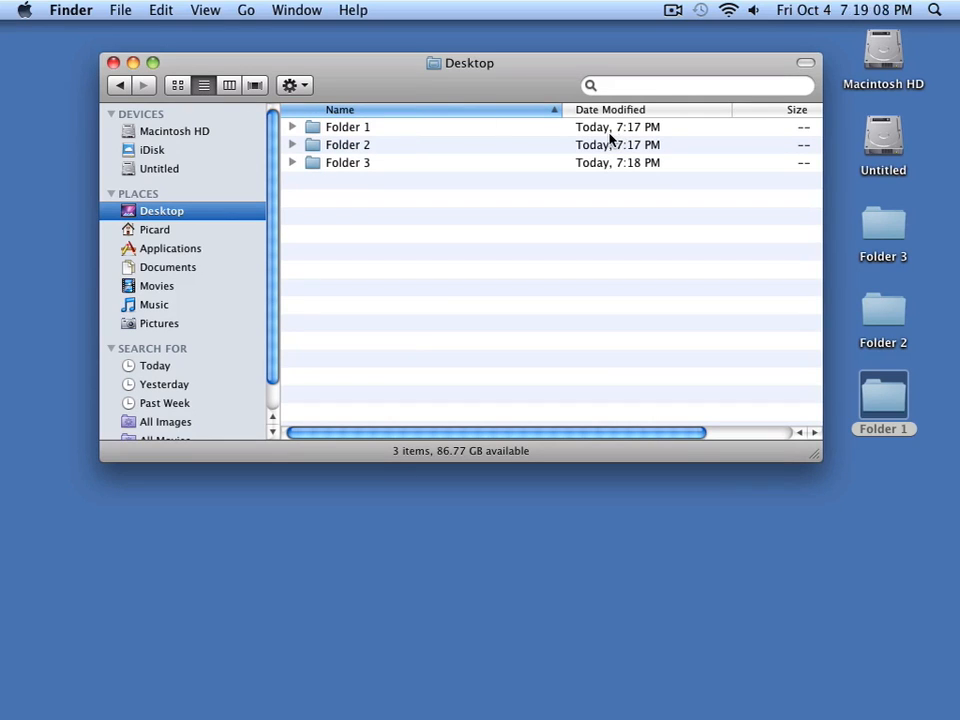
click(292, 128)
click(292, 128)
click(292, 147)
click(292, 146)
click(292, 163)
click(292, 163)
Show the Desktop contents in columns and view the contents of Folder 1, Folder 2 and Folder 3
click(229, 87)
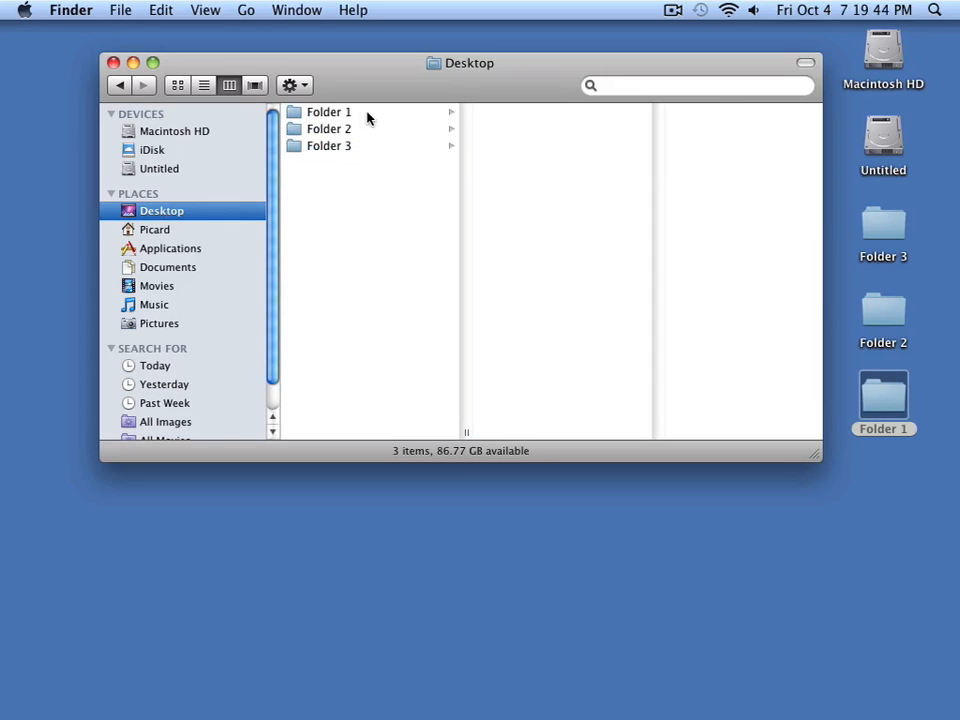
click(294, 114)
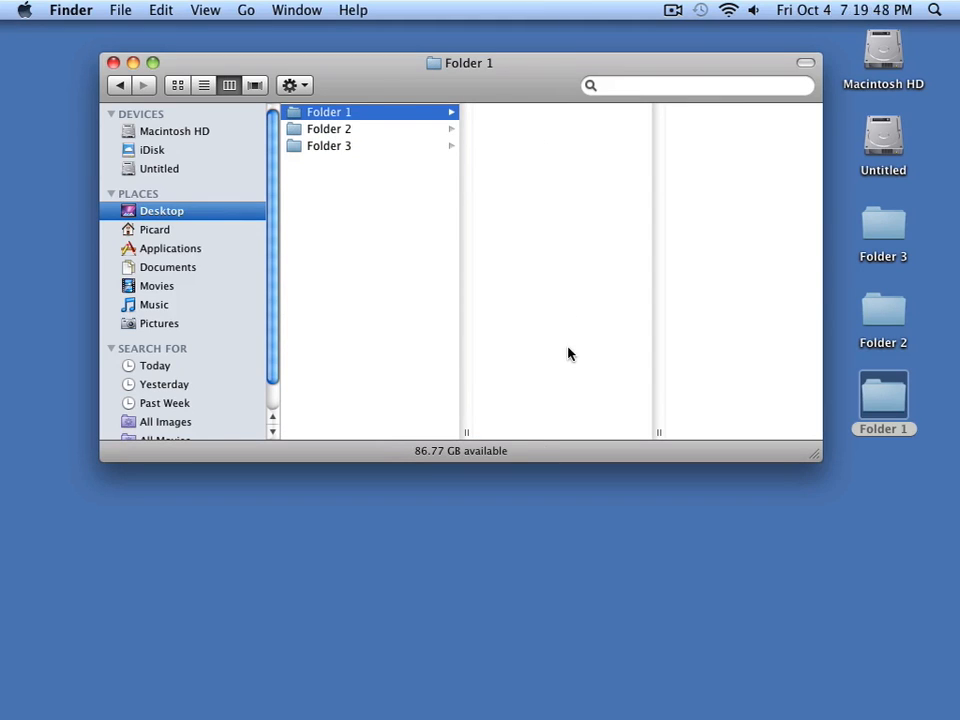
click(293, 130)
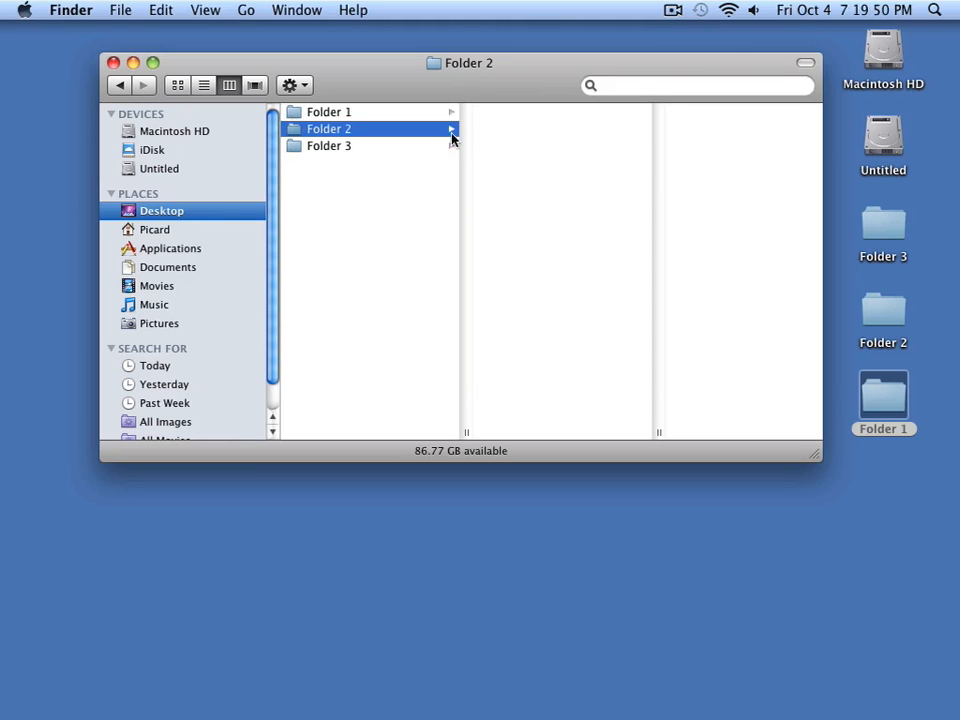
click(295, 146)
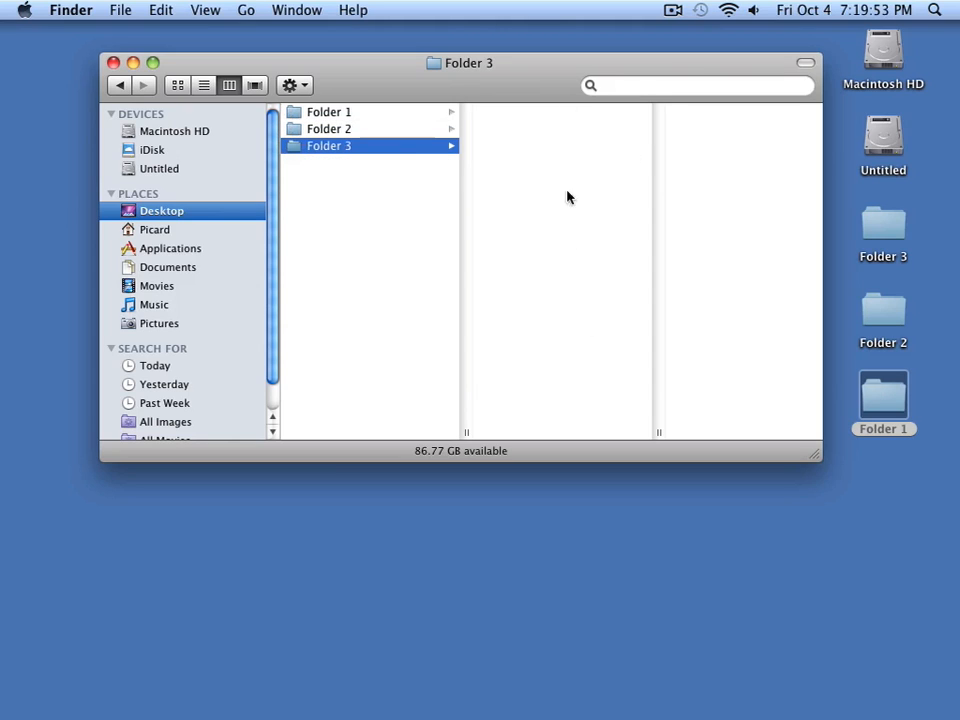
Flip through the Desktop folders in Cover Flow from Folder 1 to Folder 3 and back, and close the window
click(255, 87)
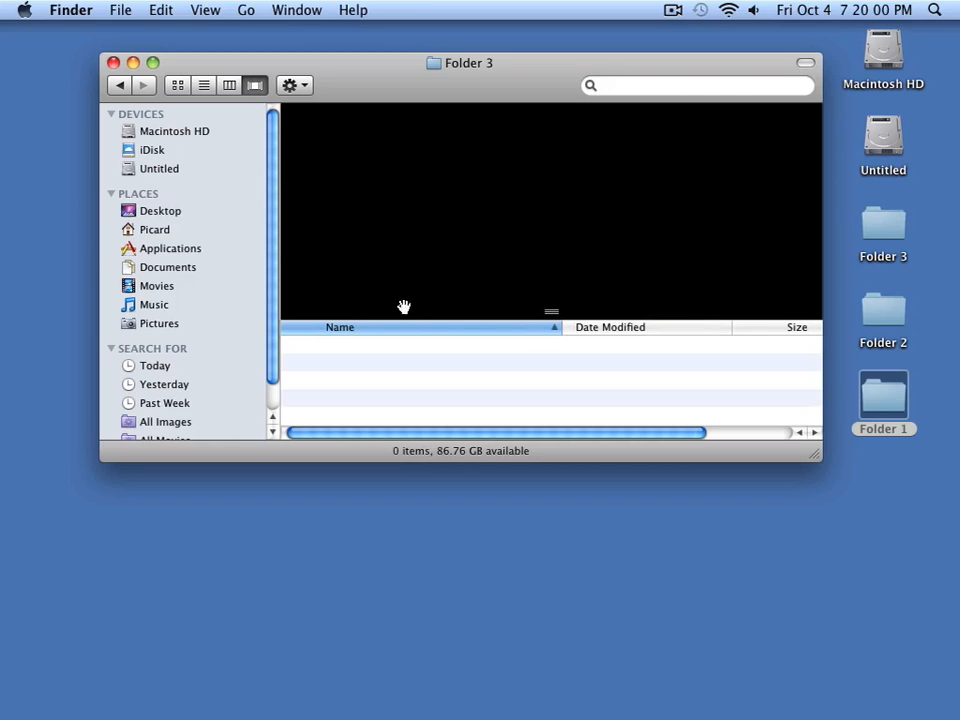
click(160, 211)
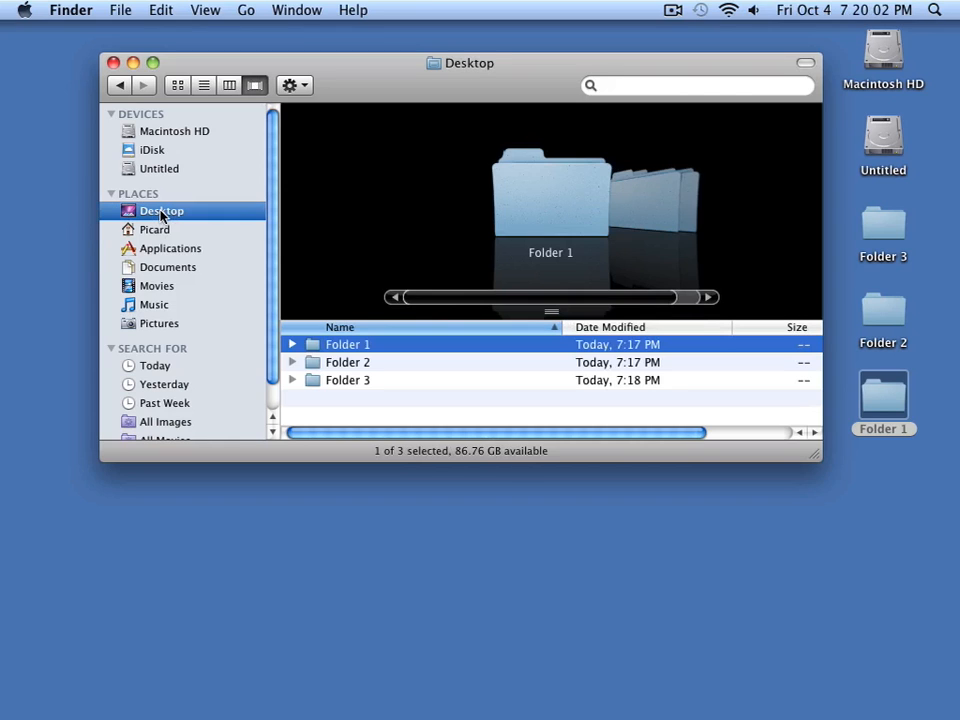
click(710, 298)
click(710, 298)
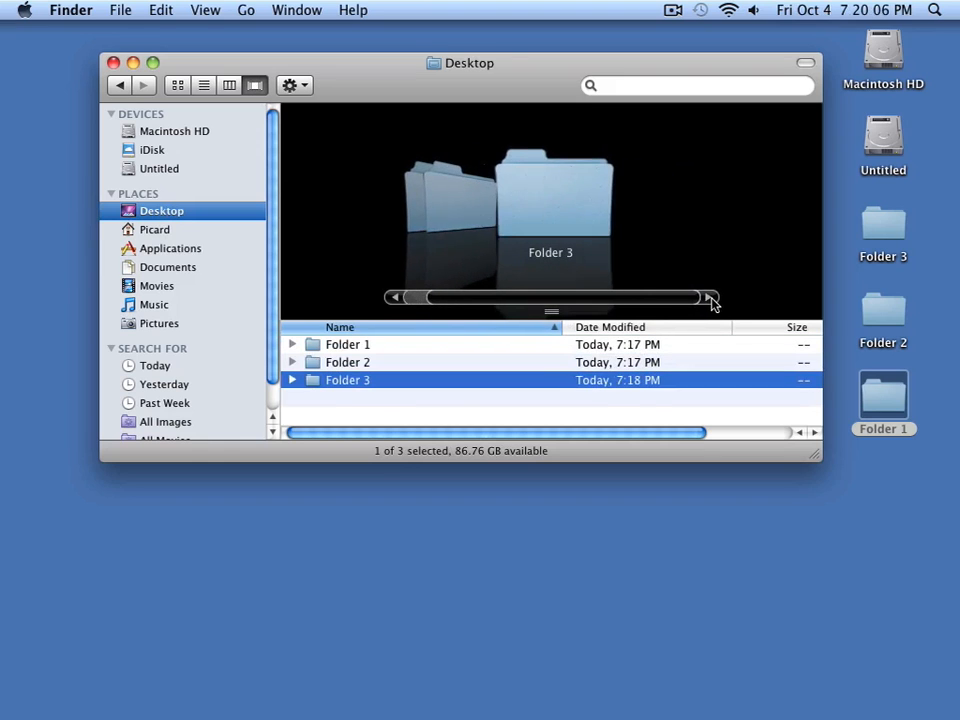
click(394, 298)
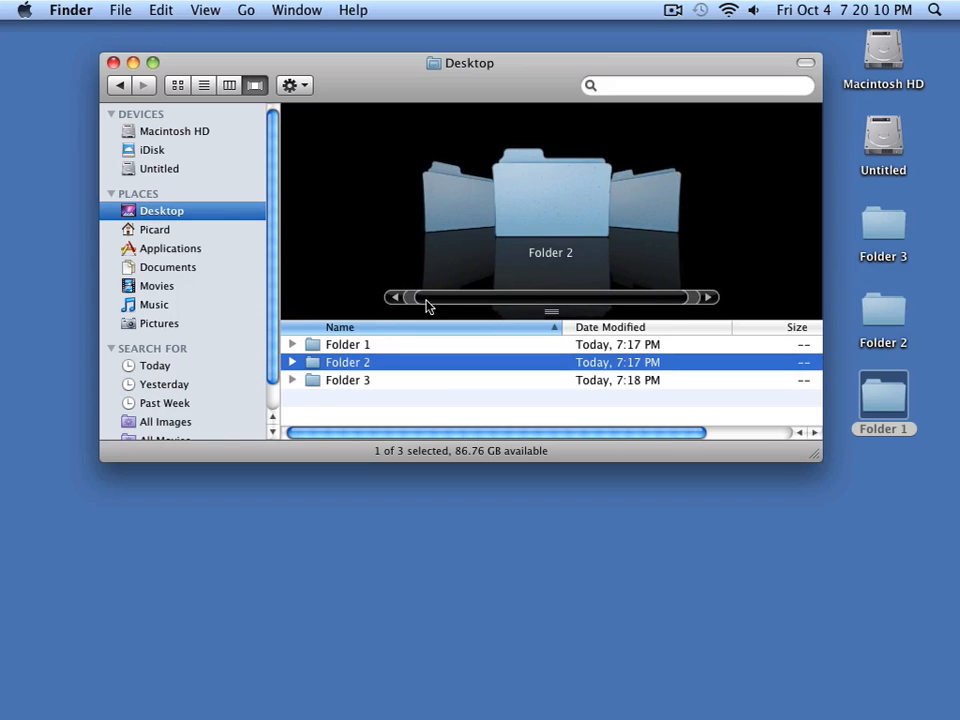
click(395, 298)
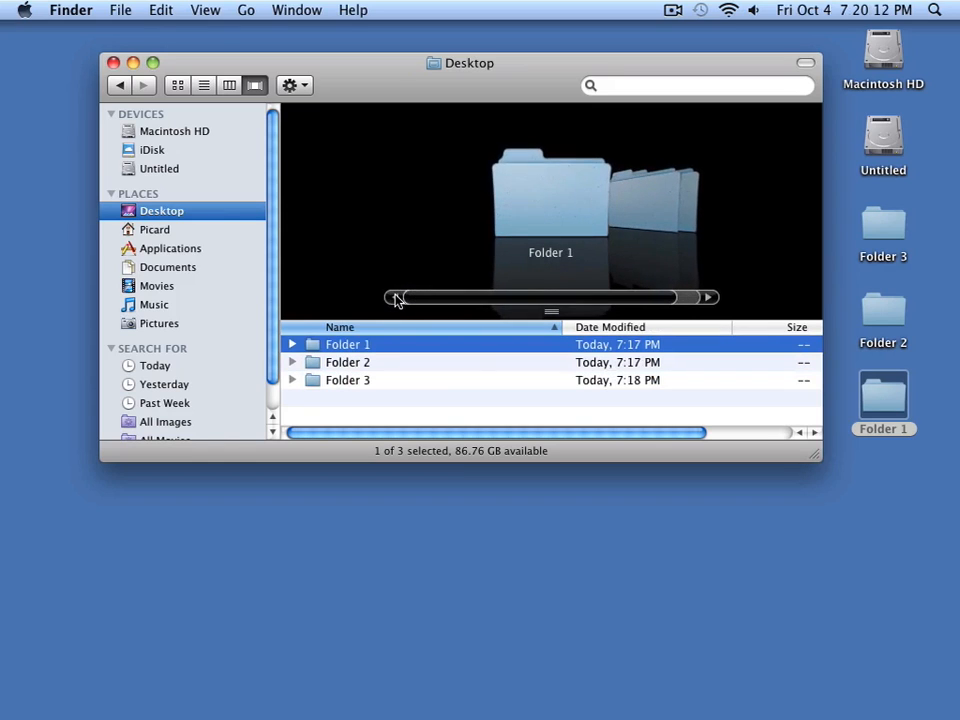
click(113, 63)
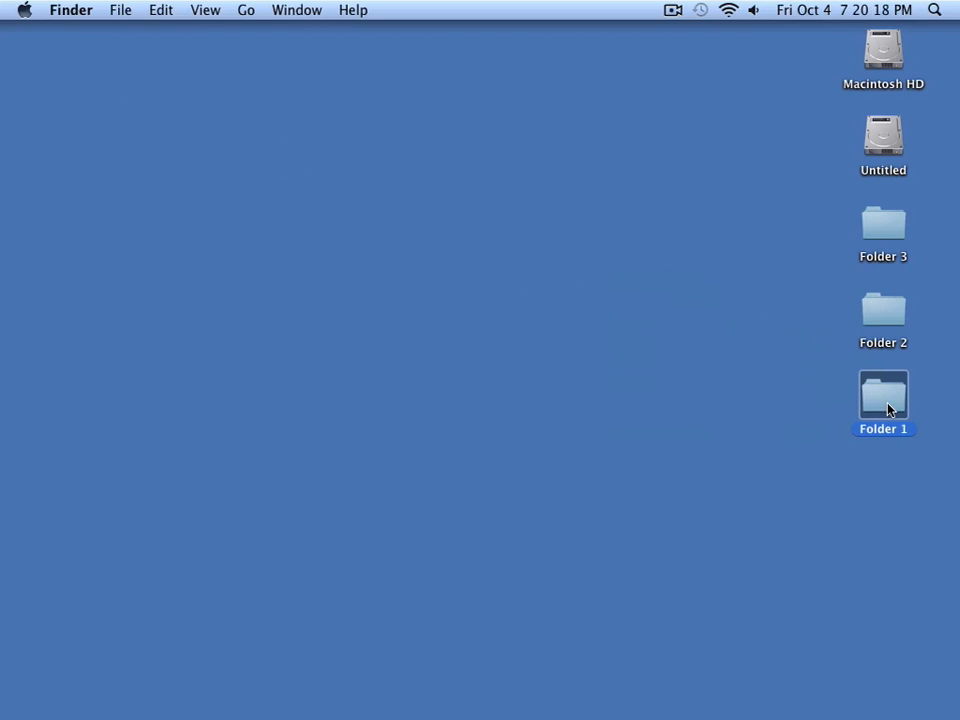
click(738, 291)
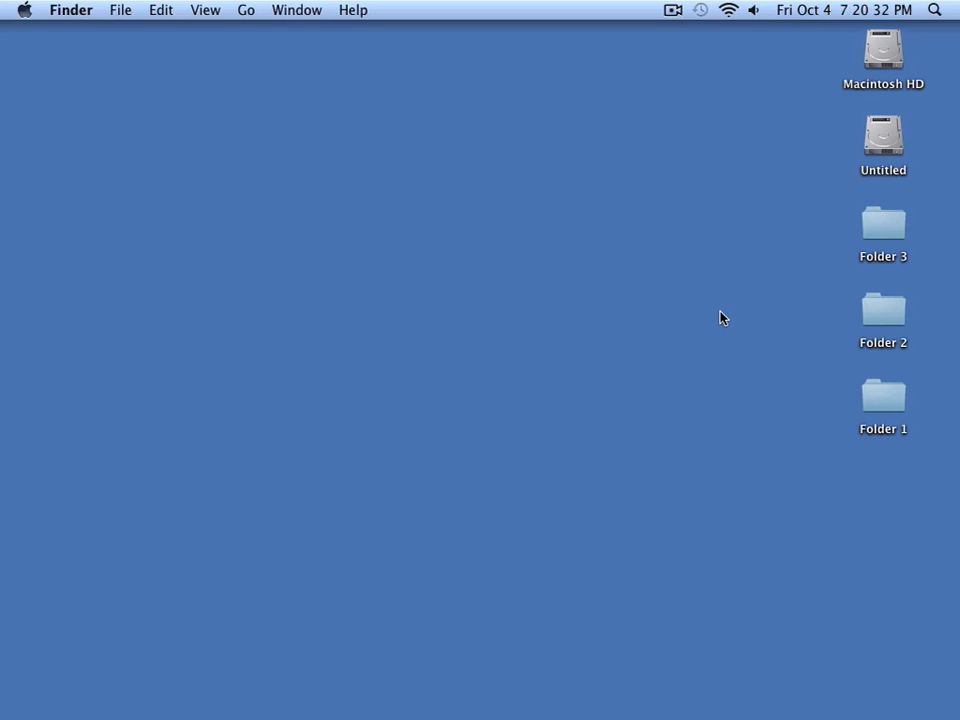
Rename Folder 2 on the desktop as "item 1"
click(877, 349)
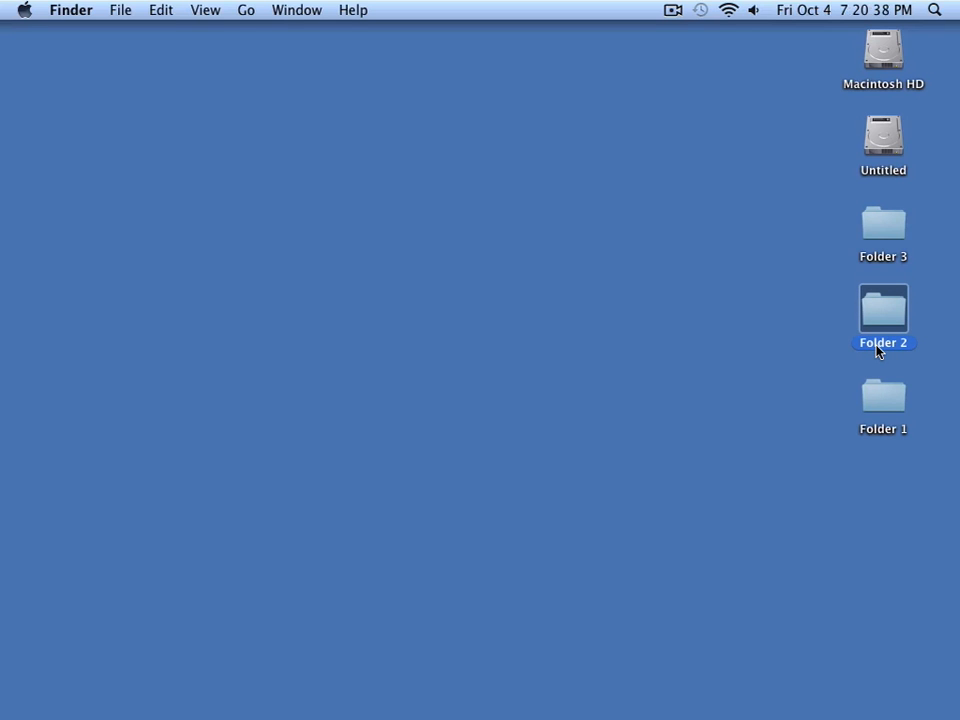
click(877, 349)
text(item 1)
Rename Folder 3 on the desktop as "item 2"
click(887, 262)
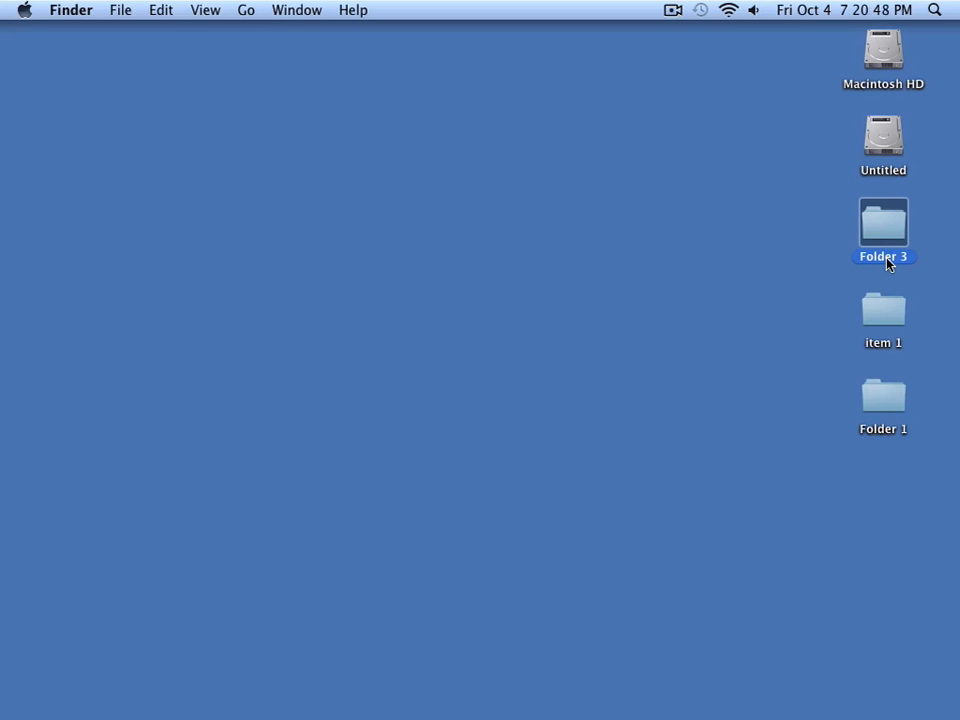
click(887, 262)
text(item 2)
click(803, 277)
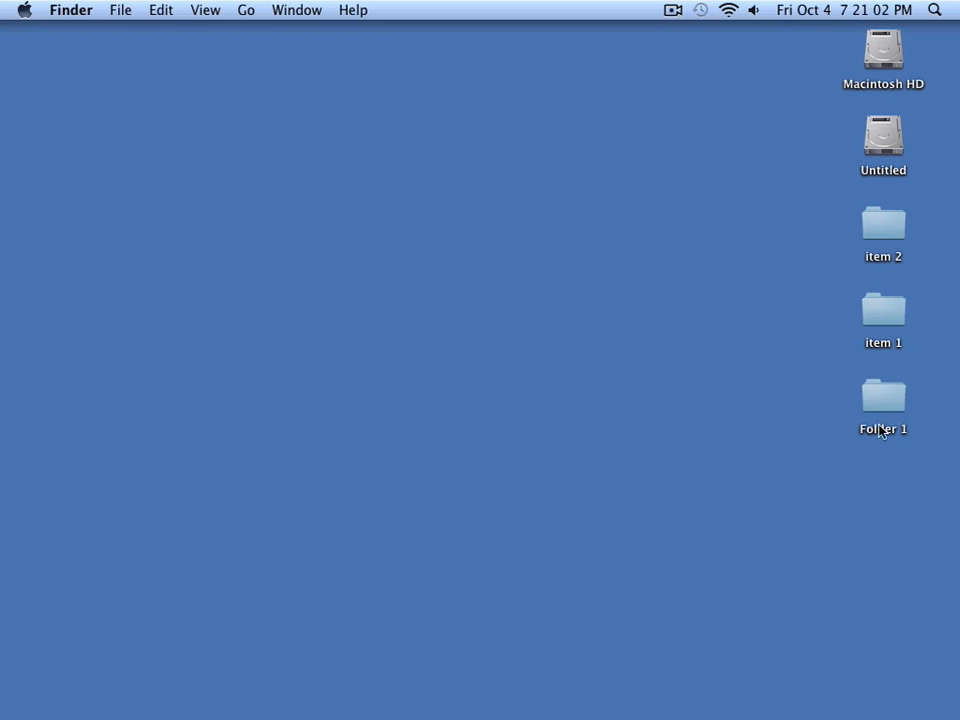
Move the item 1 folder from the desktop into Folder 1 and close the Folder 1 window
click(890, 314)
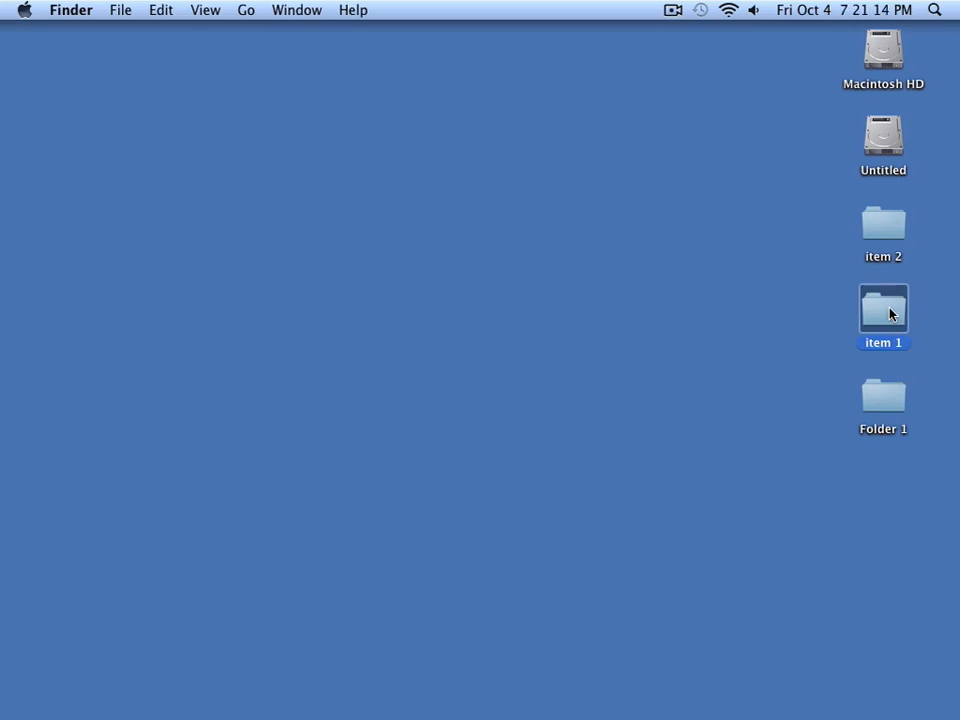
drag(890, 314, 887, 401)
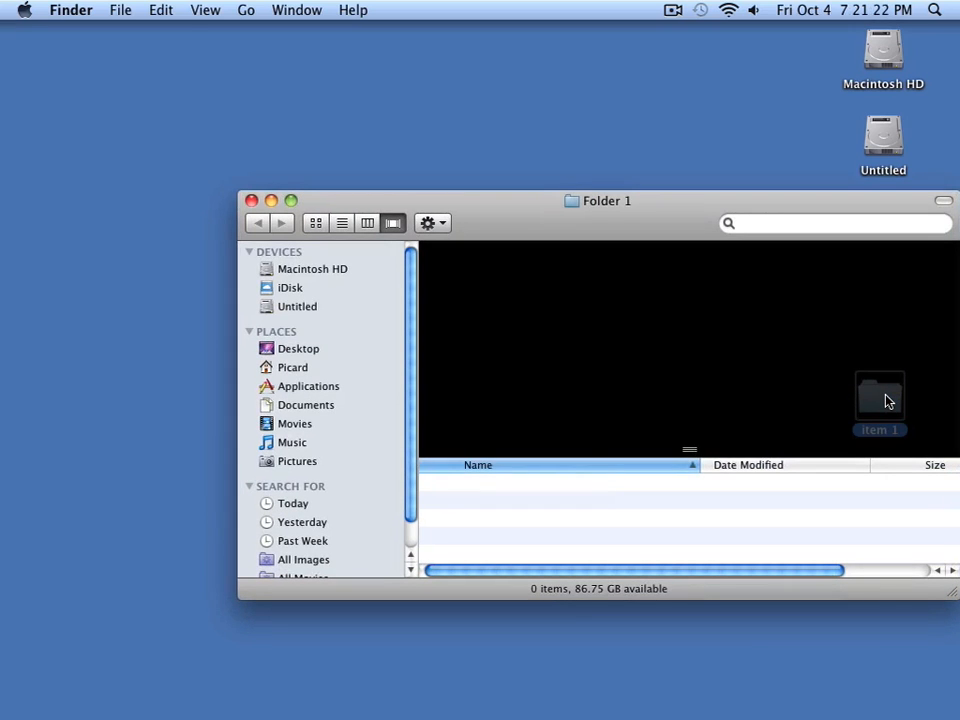
drag(886, 400, 837, 515)
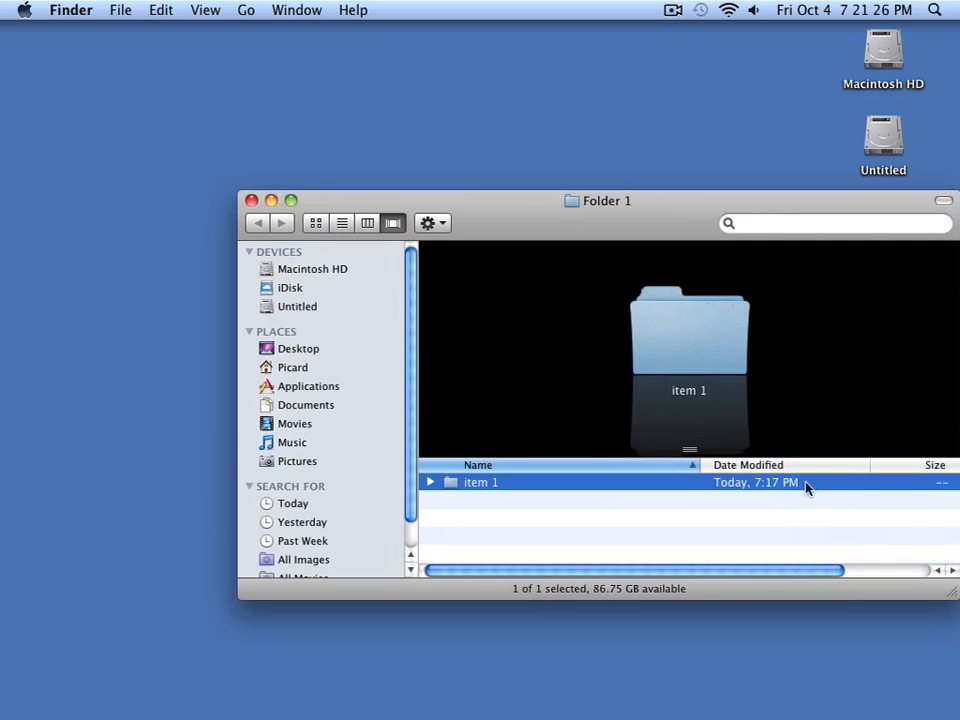
click(251, 201)
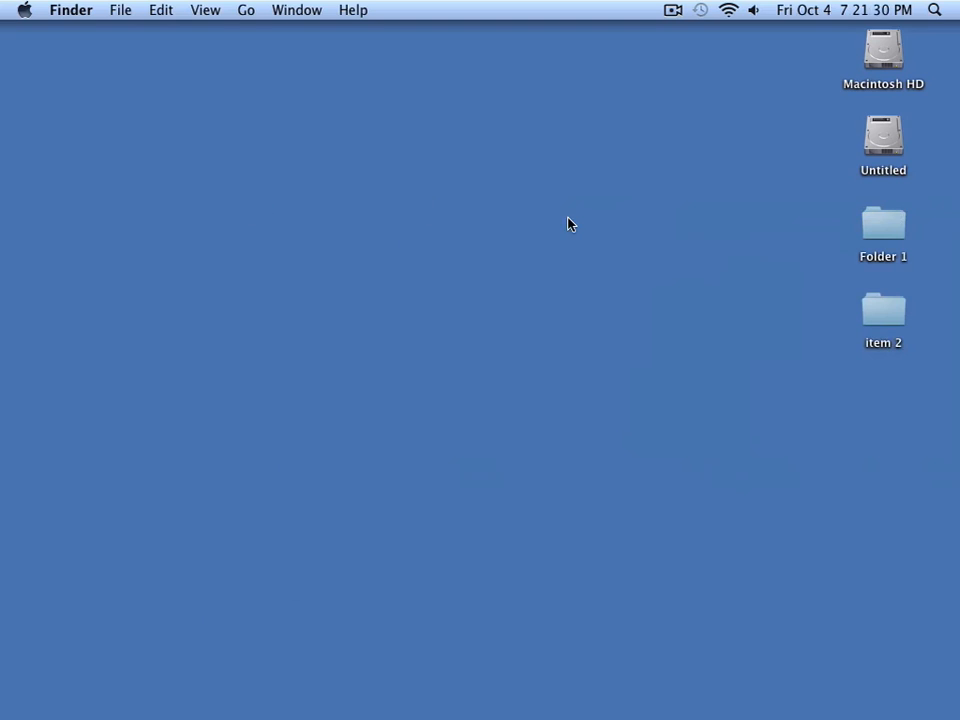
Open Folder 1 from the desktop, switch to the Desktop location and show its contents in columns
click(884, 226)
right_click(884, 226)
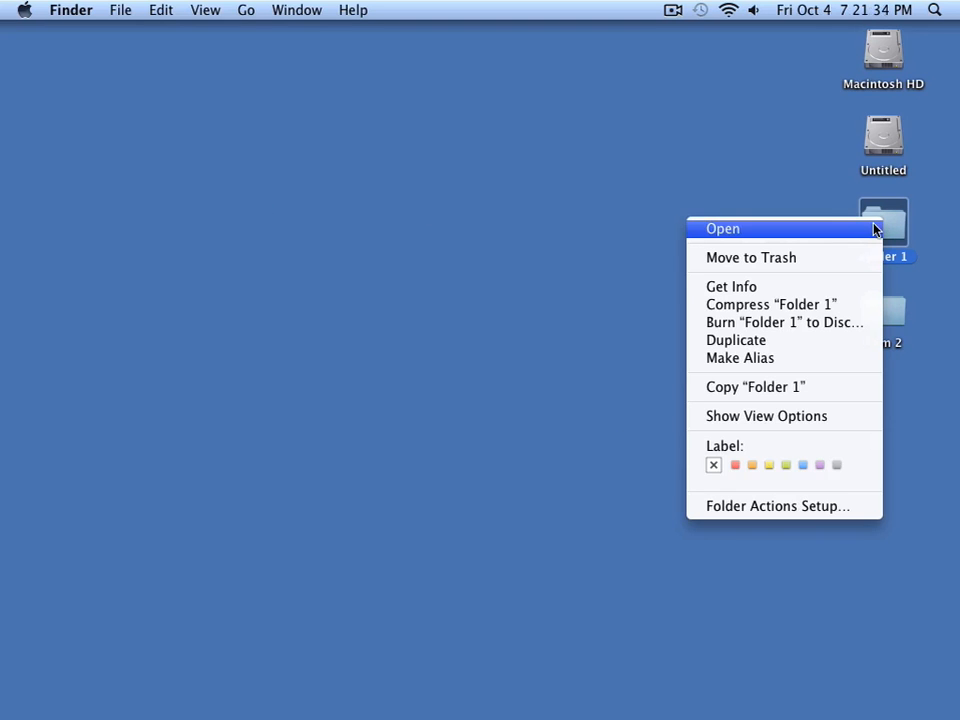
click(878, 226)
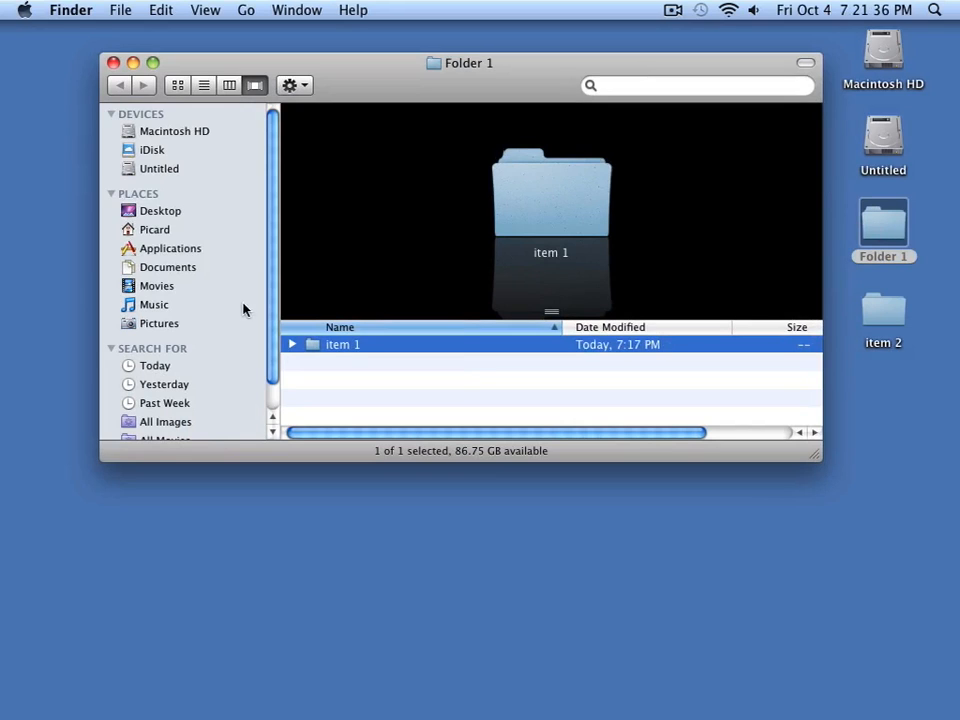
click(155, 215)
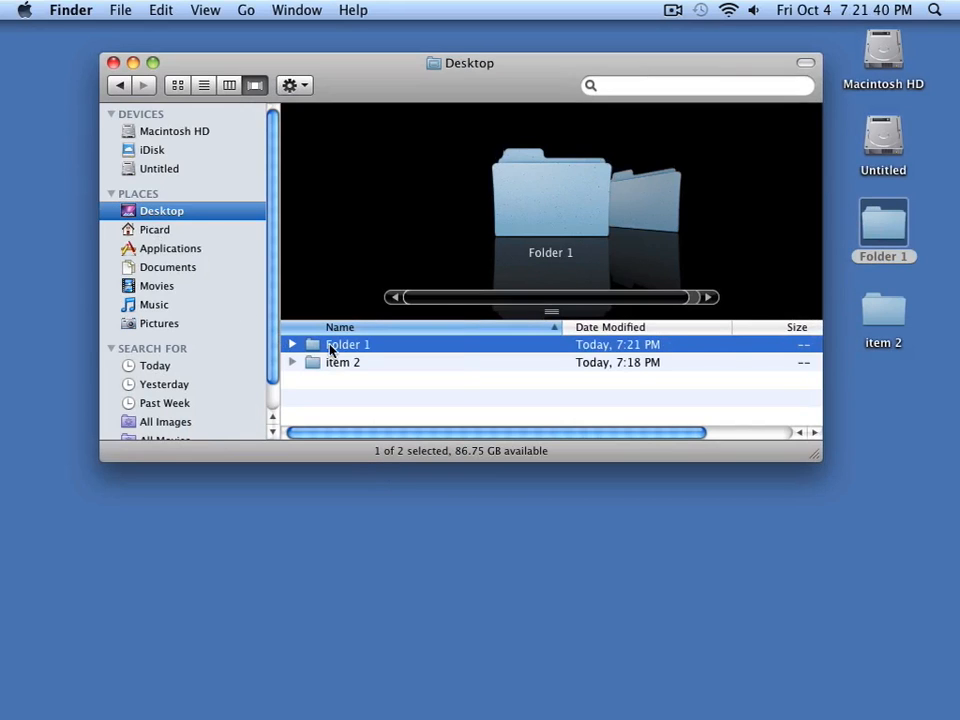
click(230, 86)
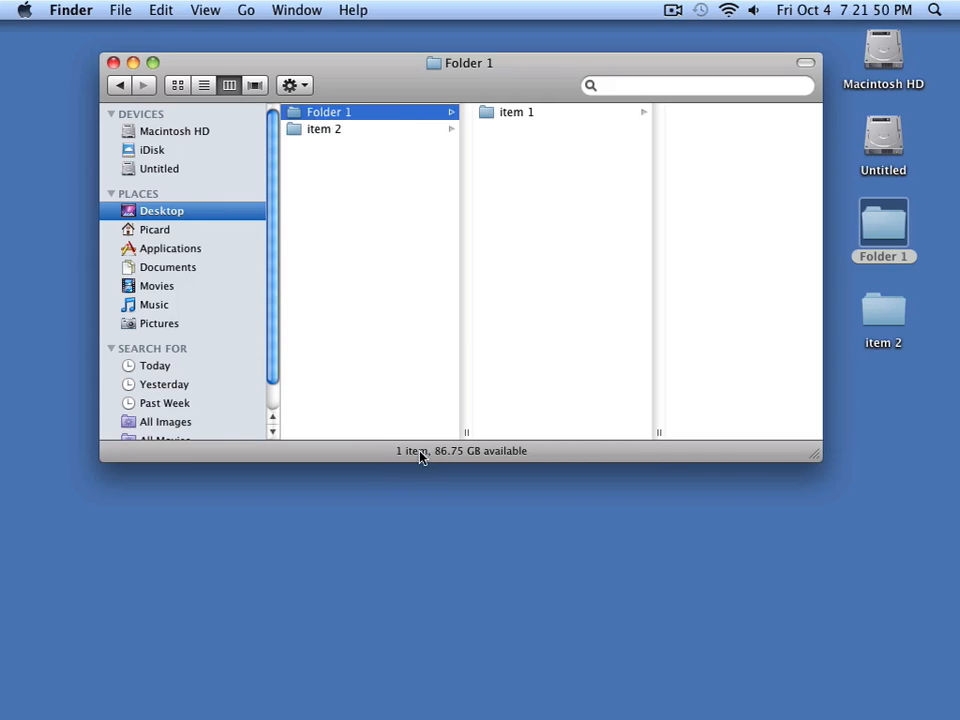
View the contents of item 1 inside Folder 1 and of item 2 on the Desktop, and close the window
click(490, 116)
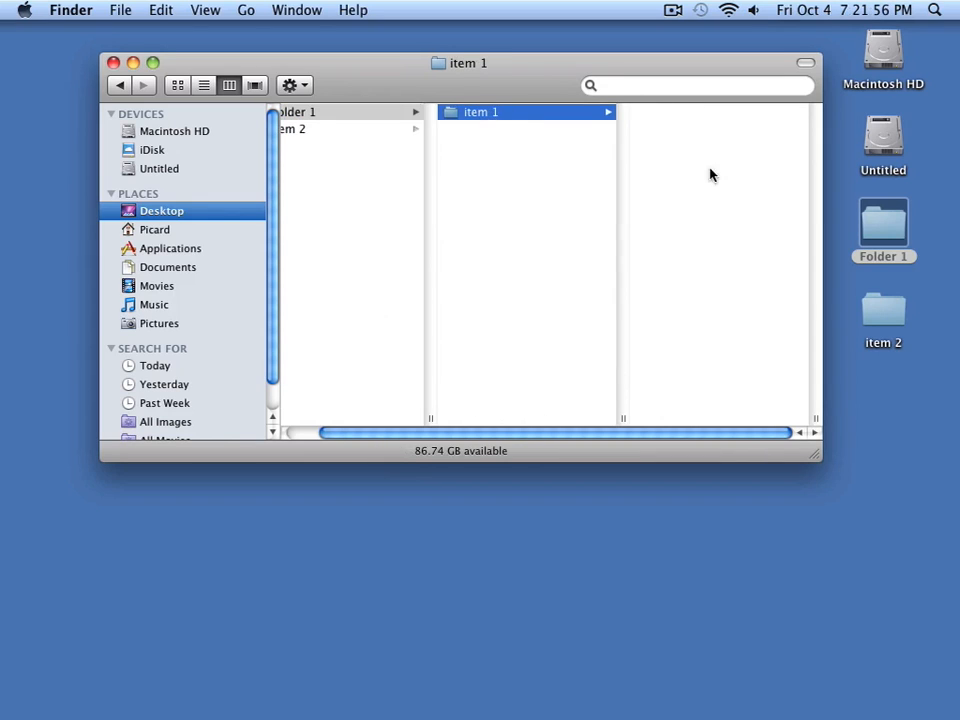
drag(416, 433, 272, 430)
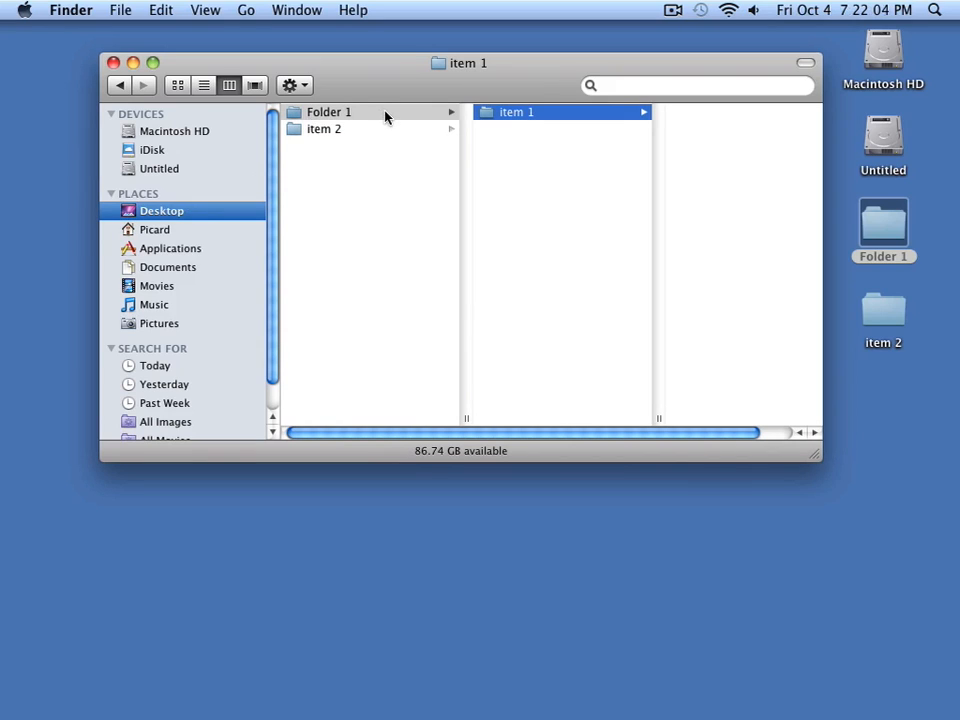
click(298, 133)
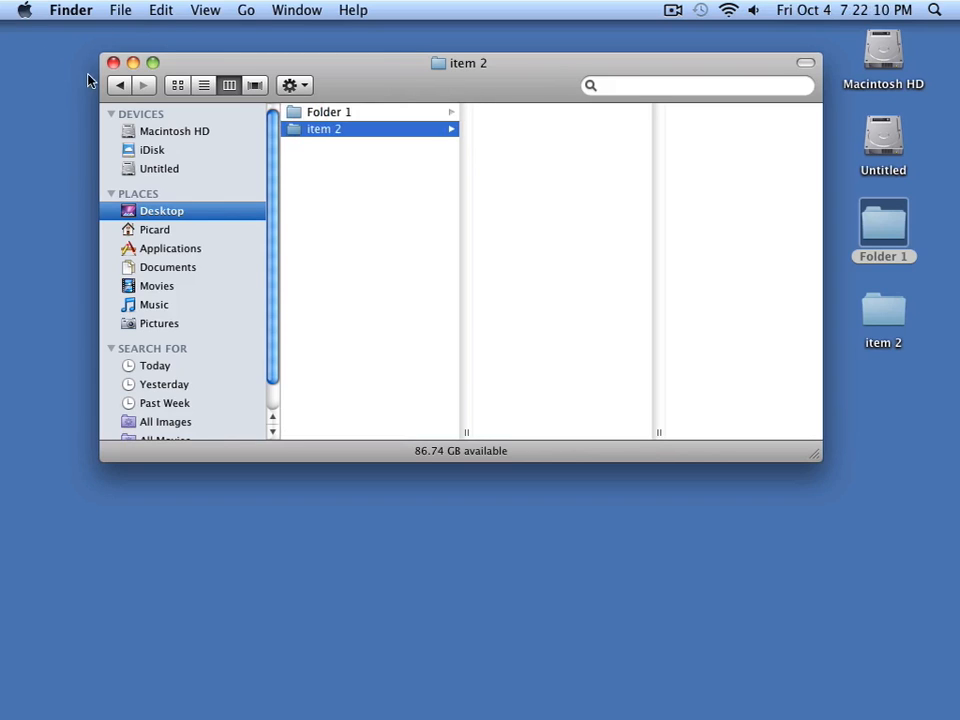
click(114, 63)
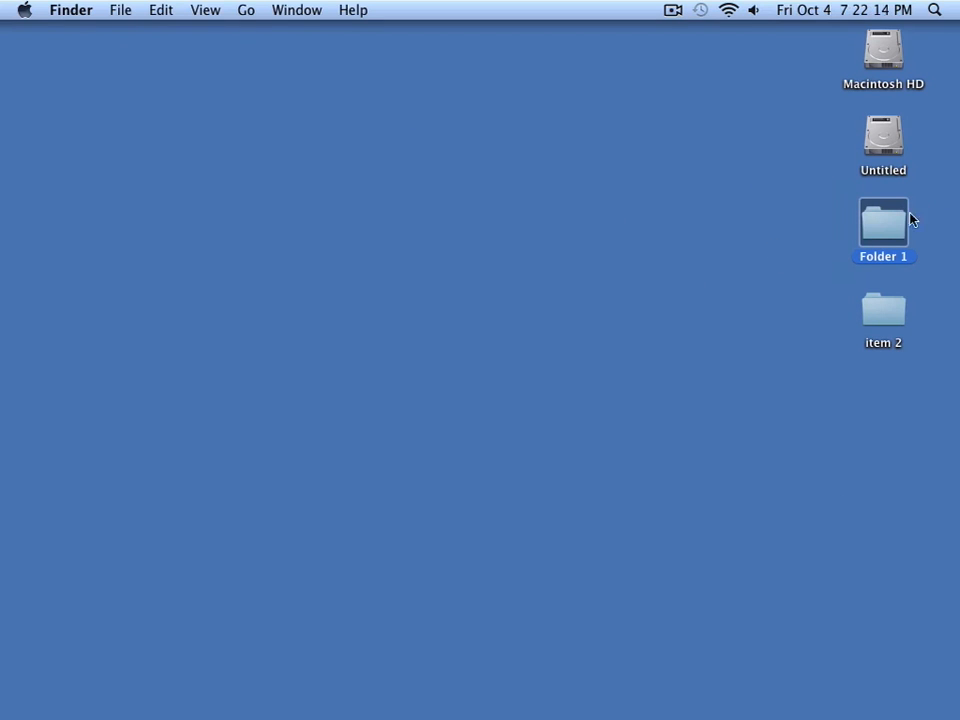
Move the item 2 folder from the desktop into Folder 1
click(770, 272)
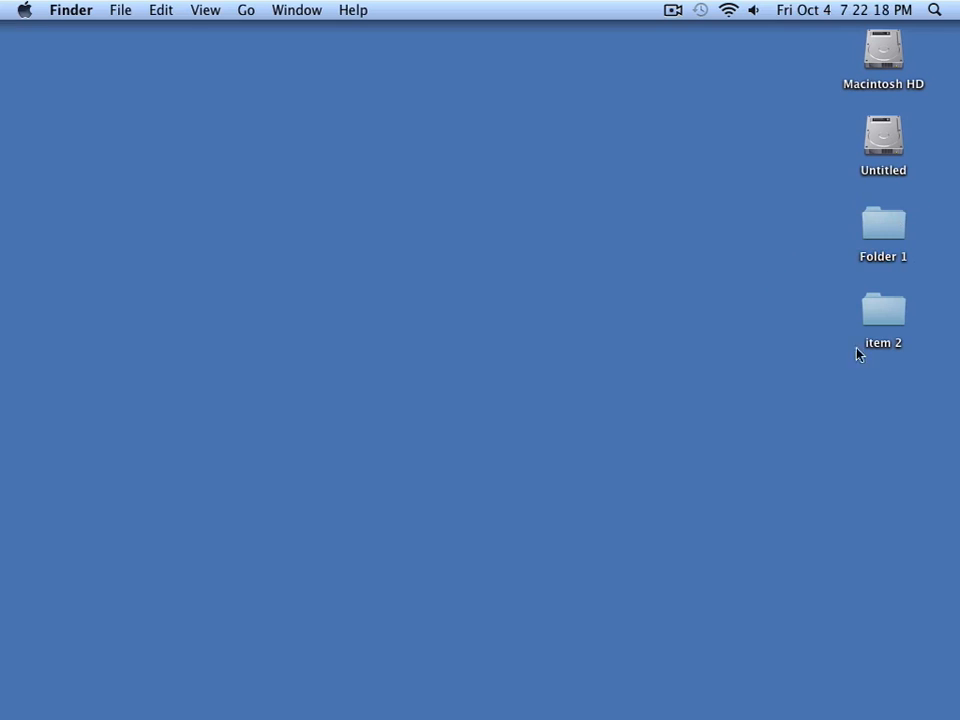
click(889, 323)
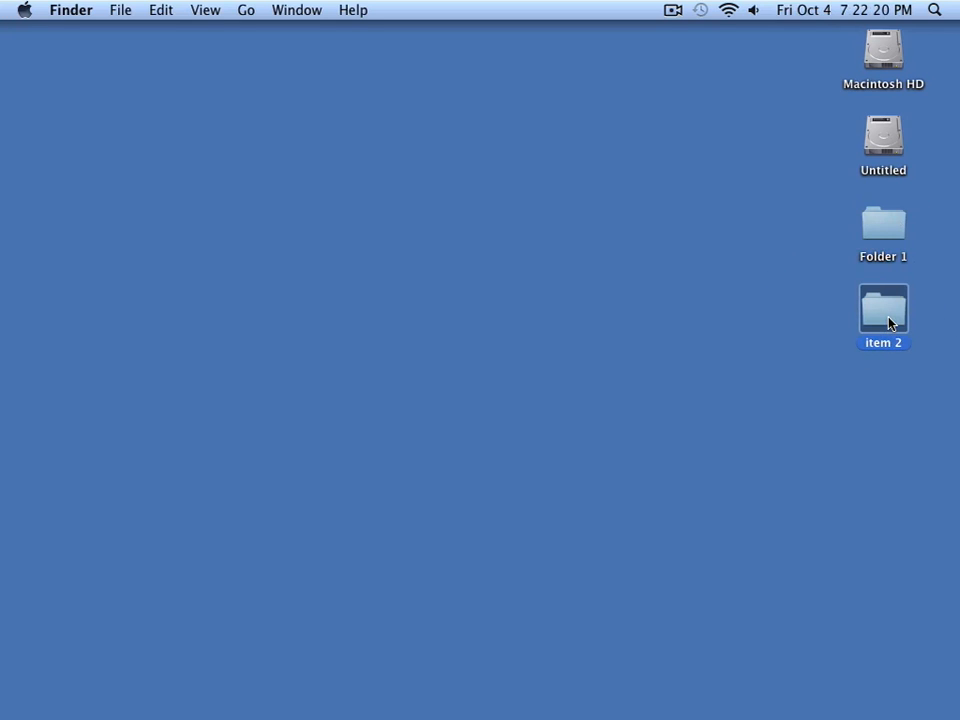
drag(889, 323, 887, 240)
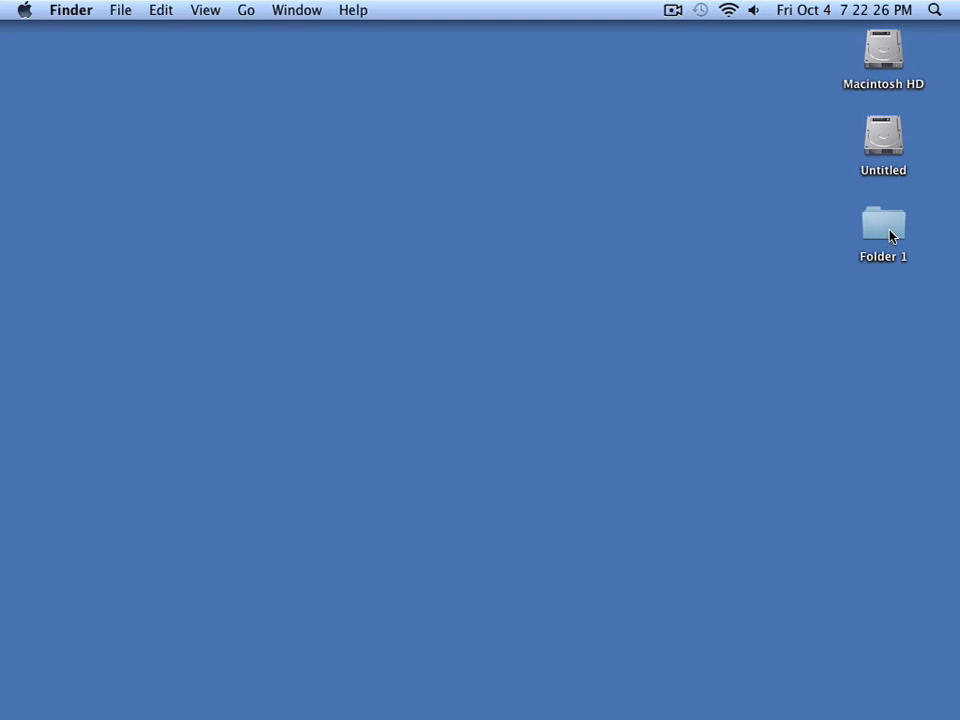
Open Folder 1 and browse from the Desktop in columns through Folder 1 to the item 1 and item 2 subfolders
right_click(889, 236)
click(884, 238)
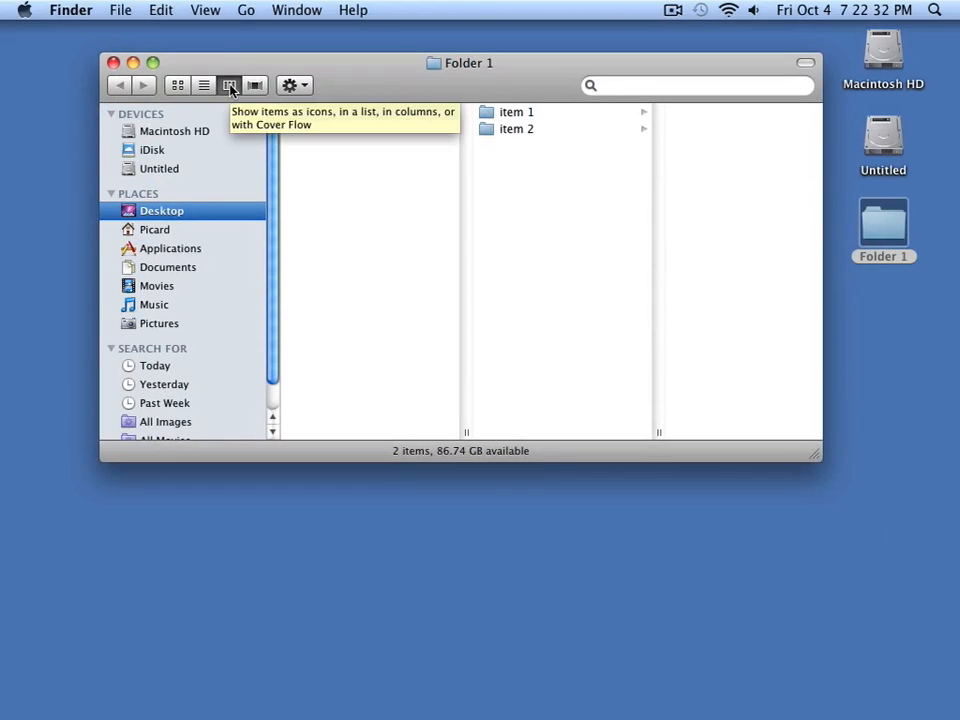
click(143, 215)
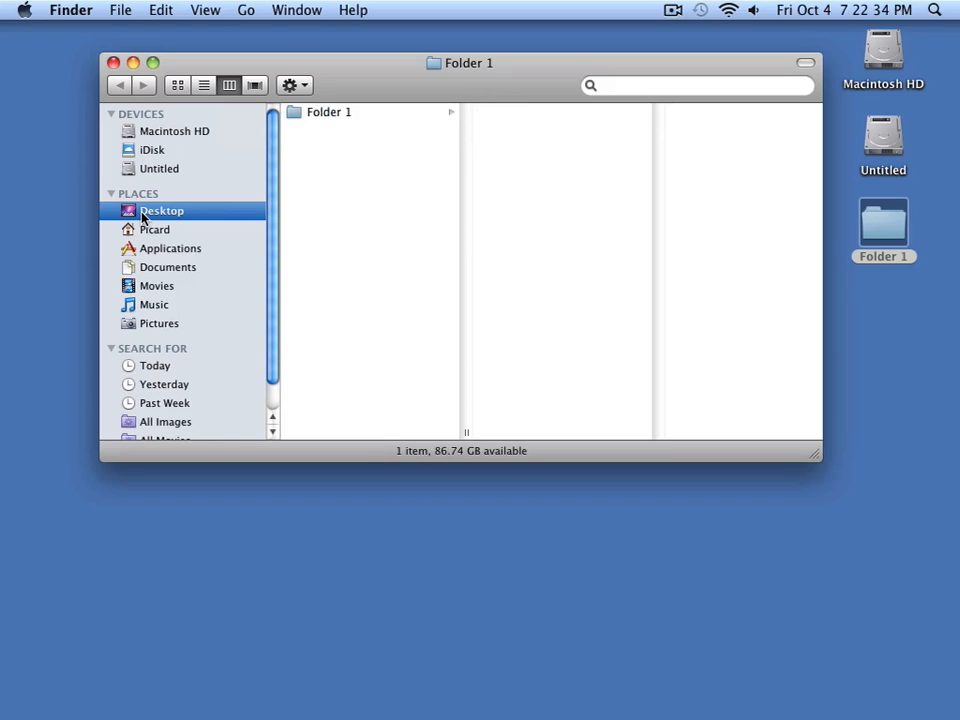
click(299, 118)
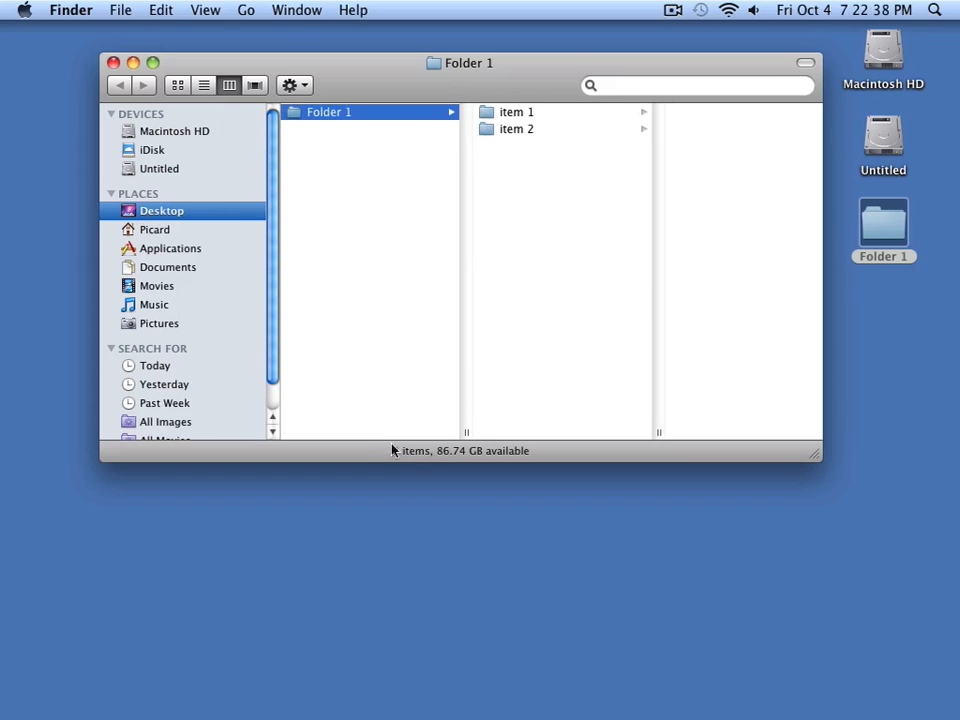
click(486, 118)
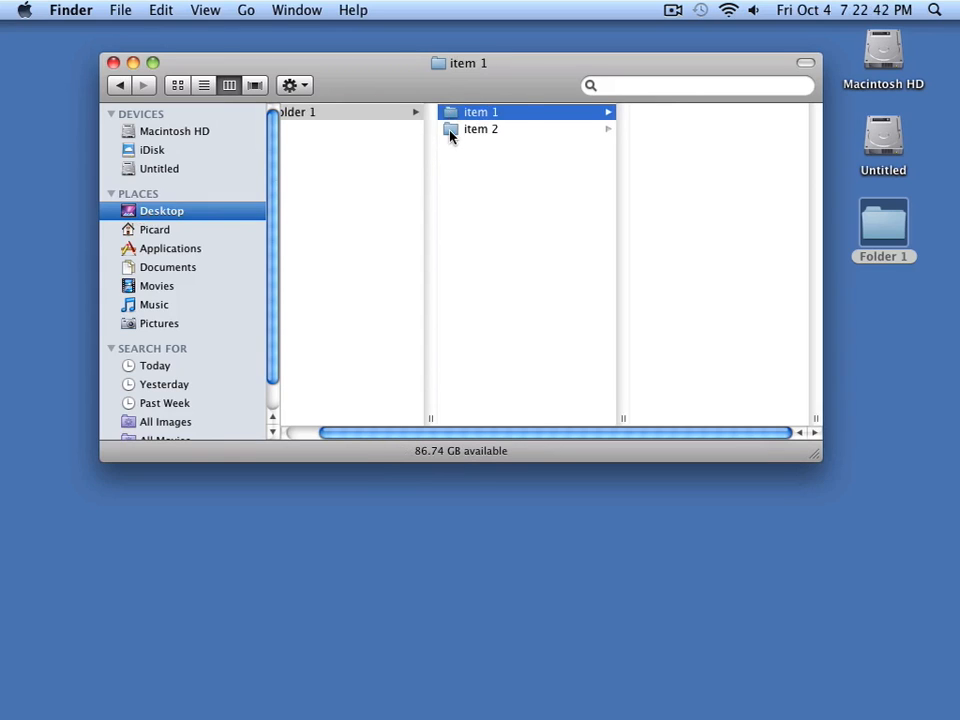
click(451, 133)
drag(422, 435, 347, 437)
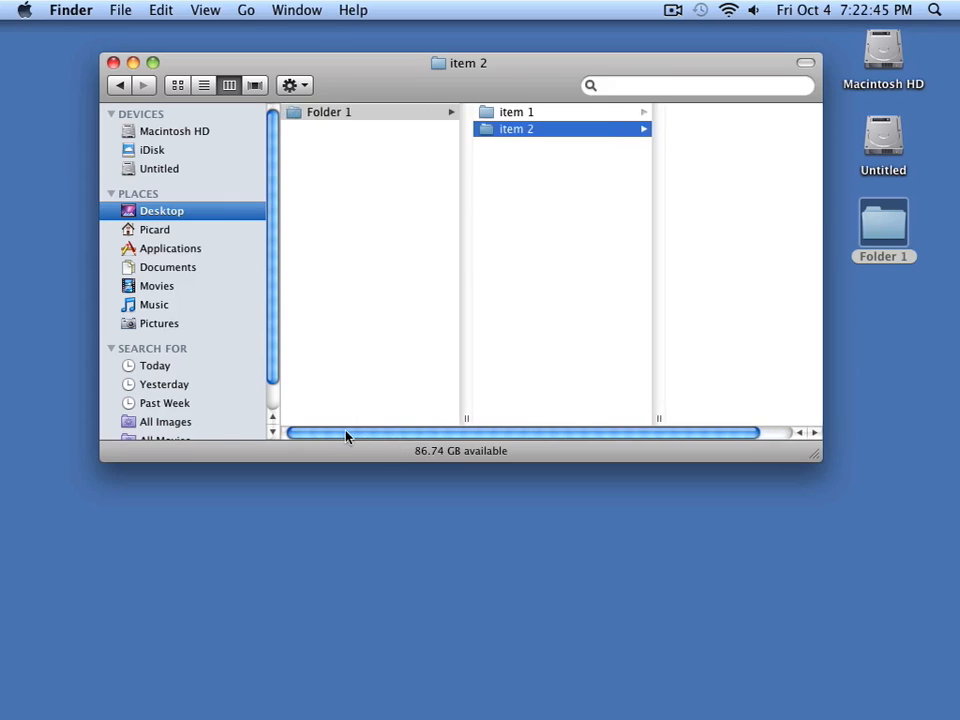
Show the Desktop contents as icons and as a list, expanding Folder 1 in the list
click(178, 85)
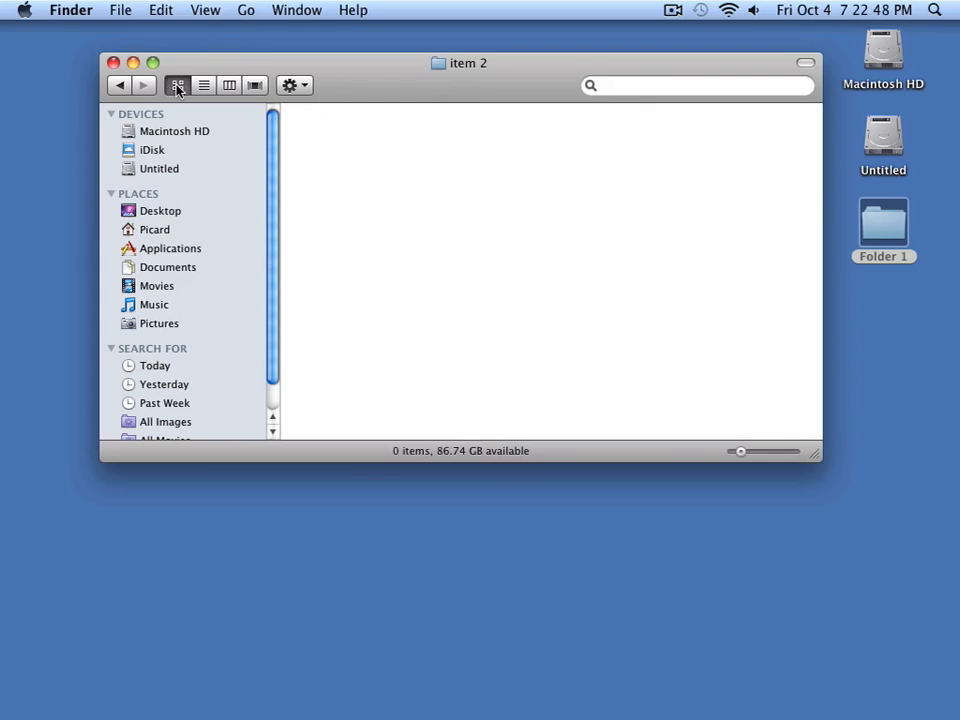
click(159, 214)
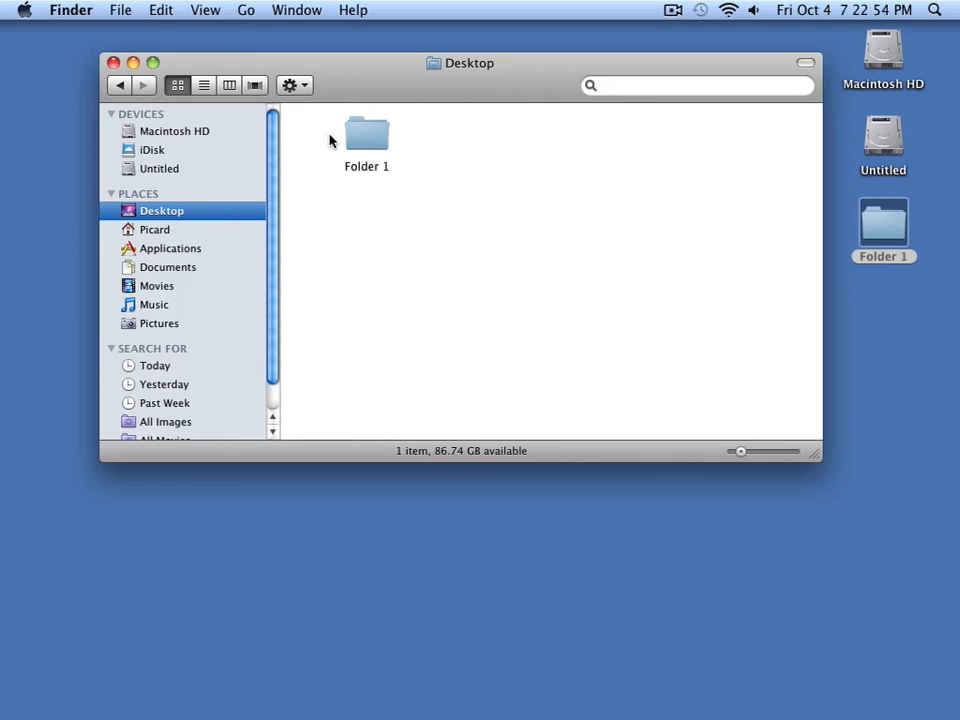
click(203, 87)
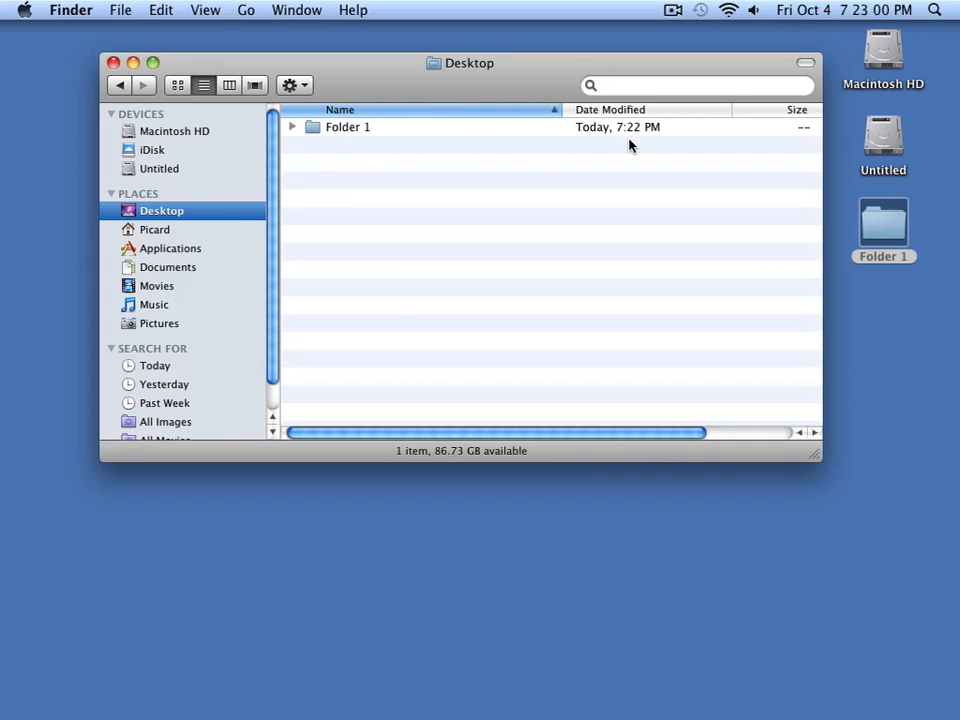
click(292, 129)
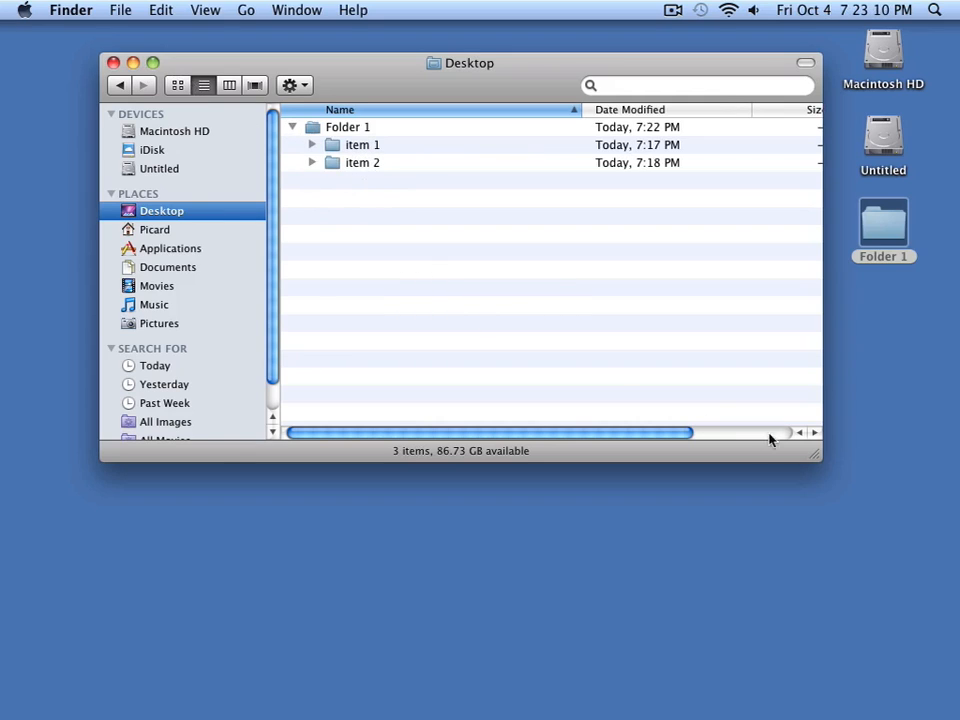
Widen the Desktop window and move it clear of the desktop icons, narrowing its Name, Date Modified and Size columns
drag(816, 459, 929, 460)
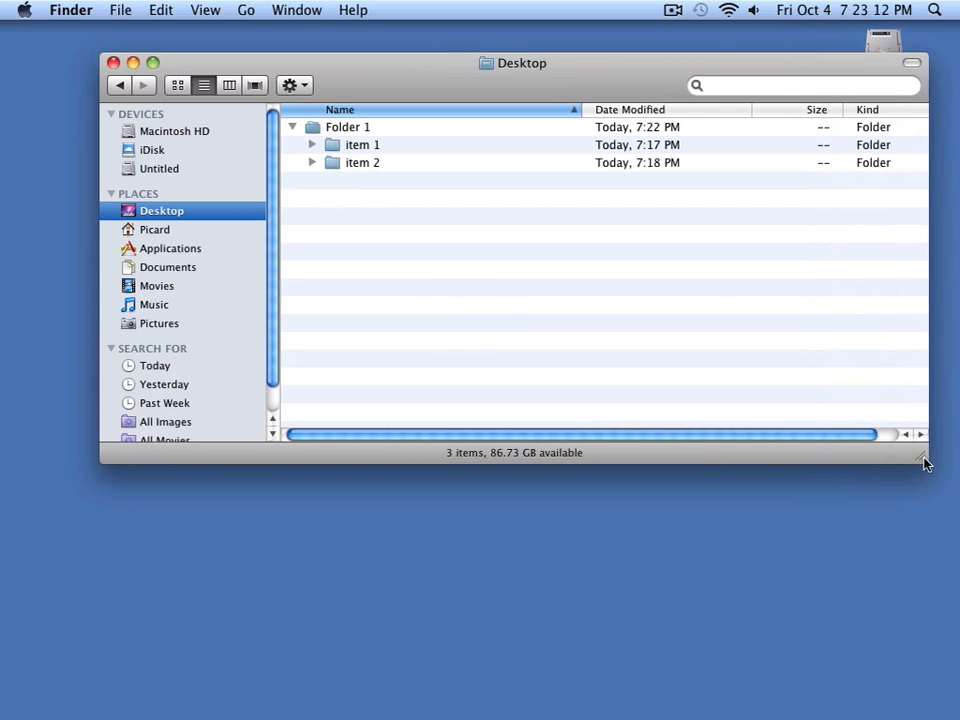
drag(592, 86, 499, 73)
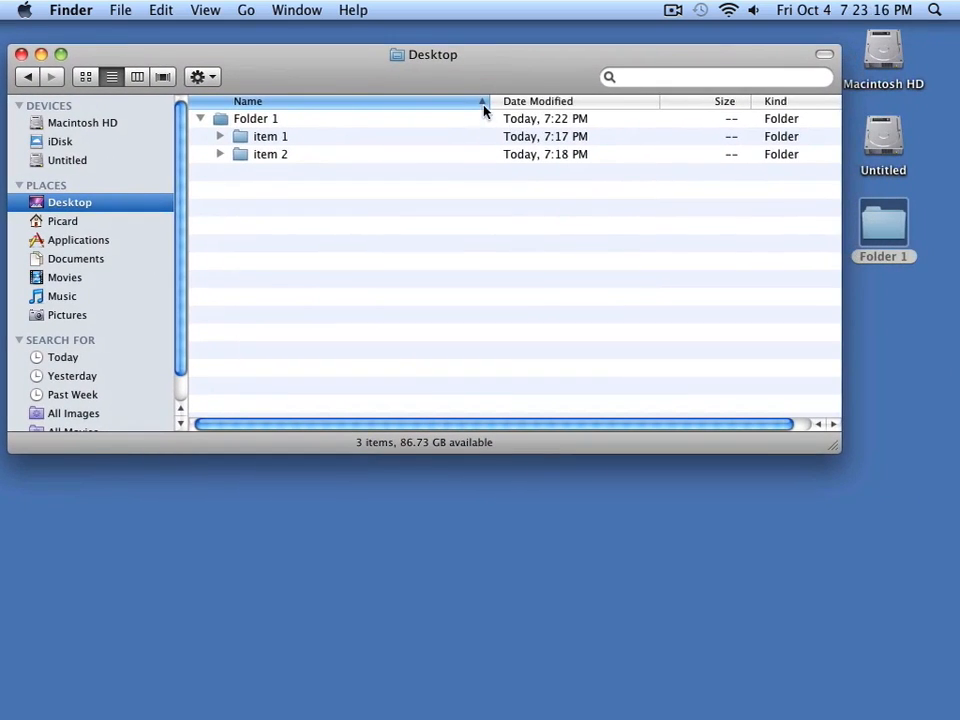
drag(487, 102, 339, 105)
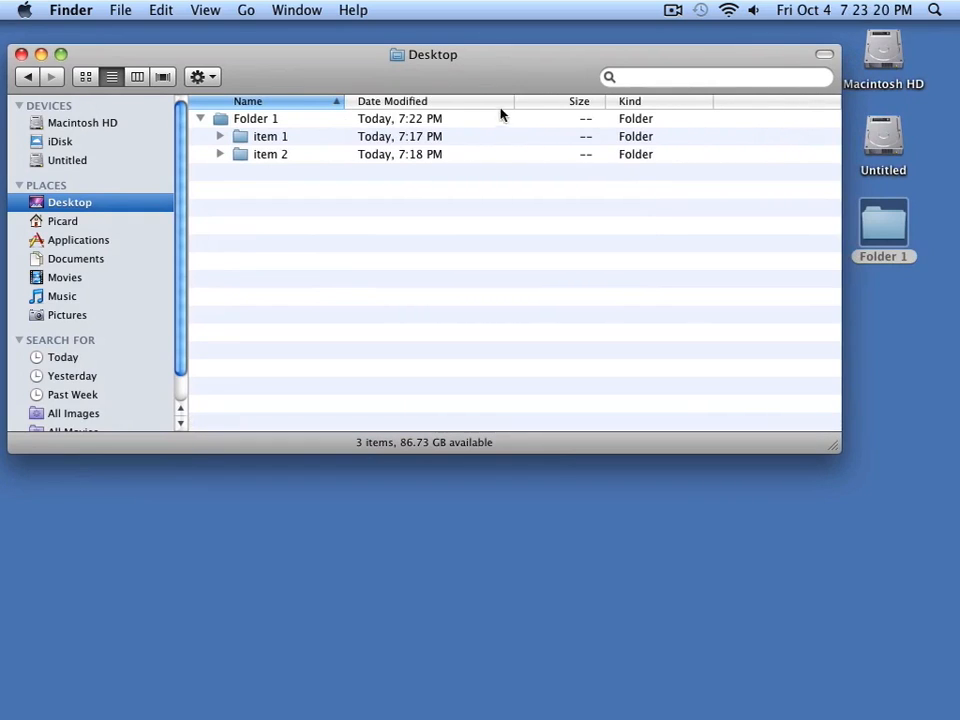
drag(512, 101, 477, 104)
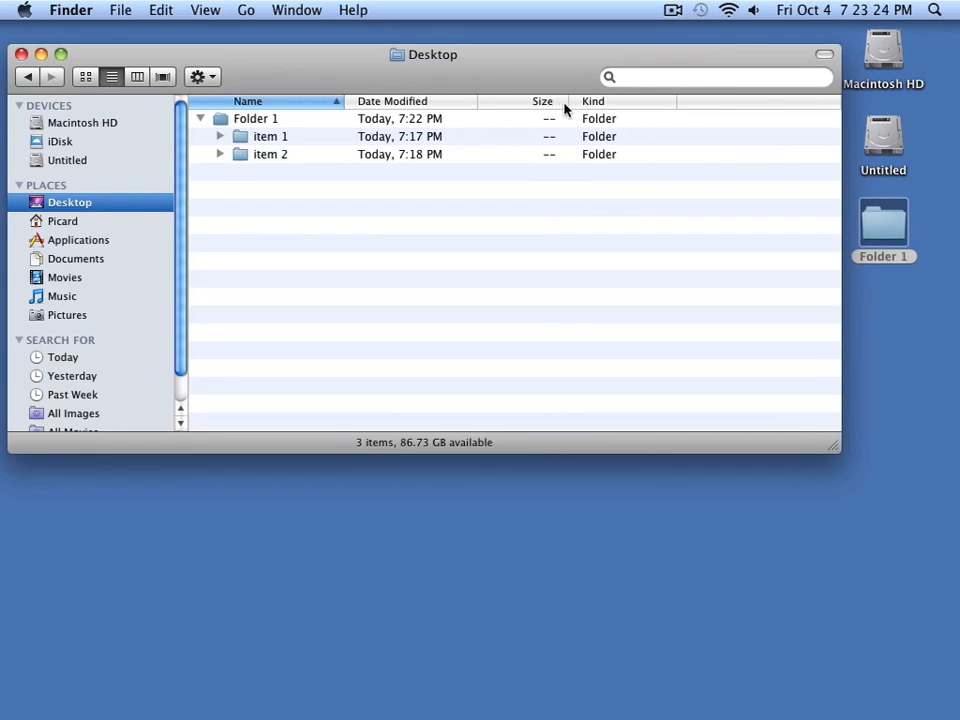
mouse_move(567, 103)
mouse_down()
mouse_move(579, 100)
mouse_move(559, 101)
mouse_up()
Show the Desktop contents in columns again, view item 1 and item 2 inside Folder 1, and return to Folder 1
click(138, 78)
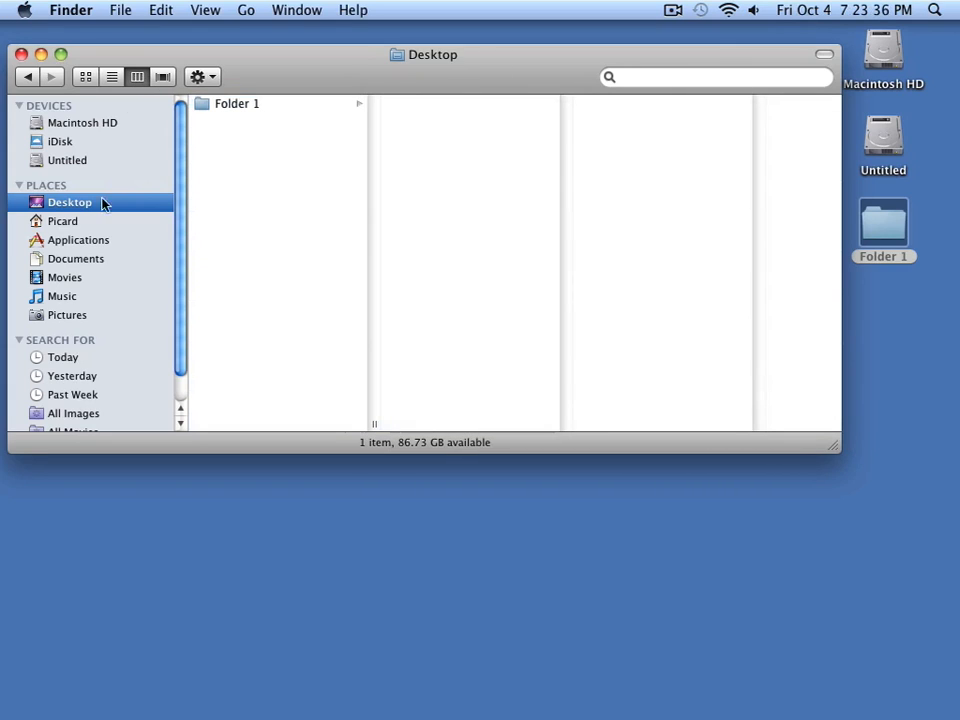
click(204, 110)
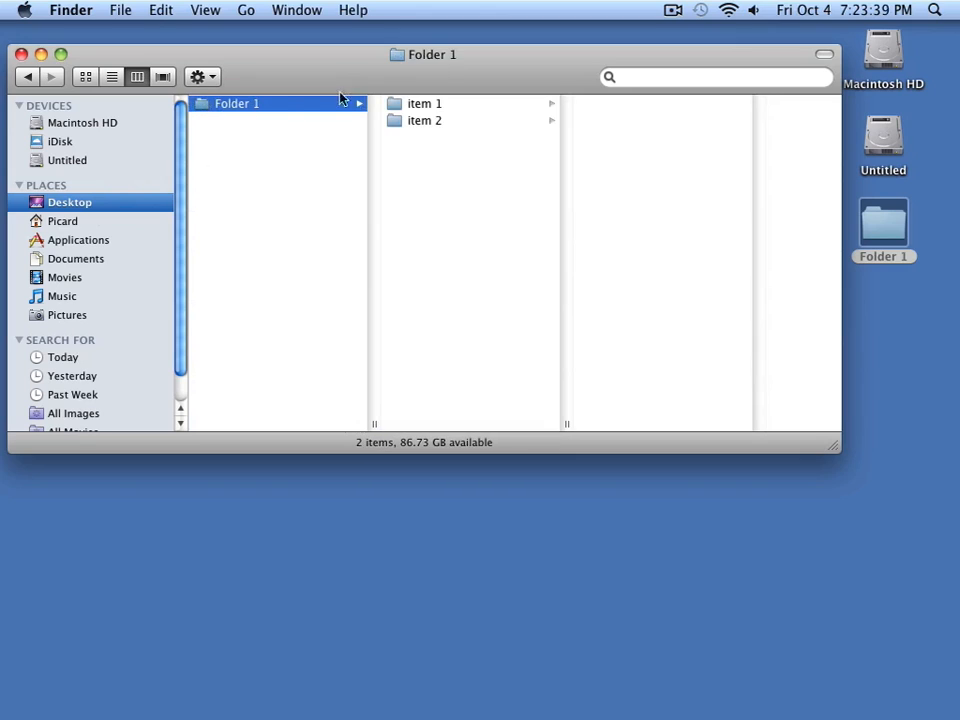
click(398, 105)
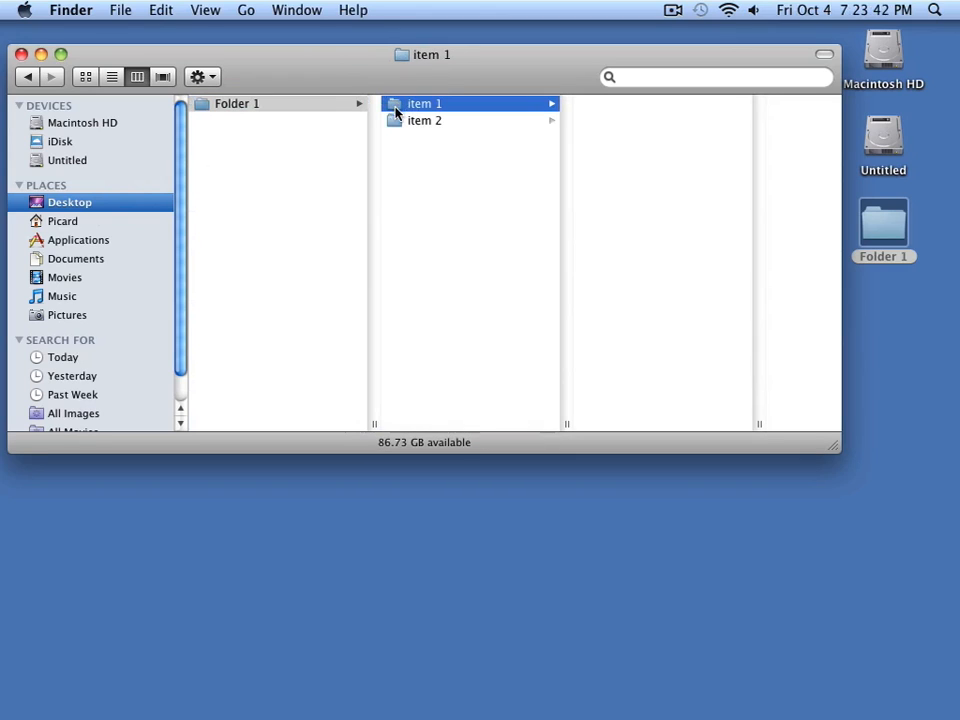
click(395, 121)
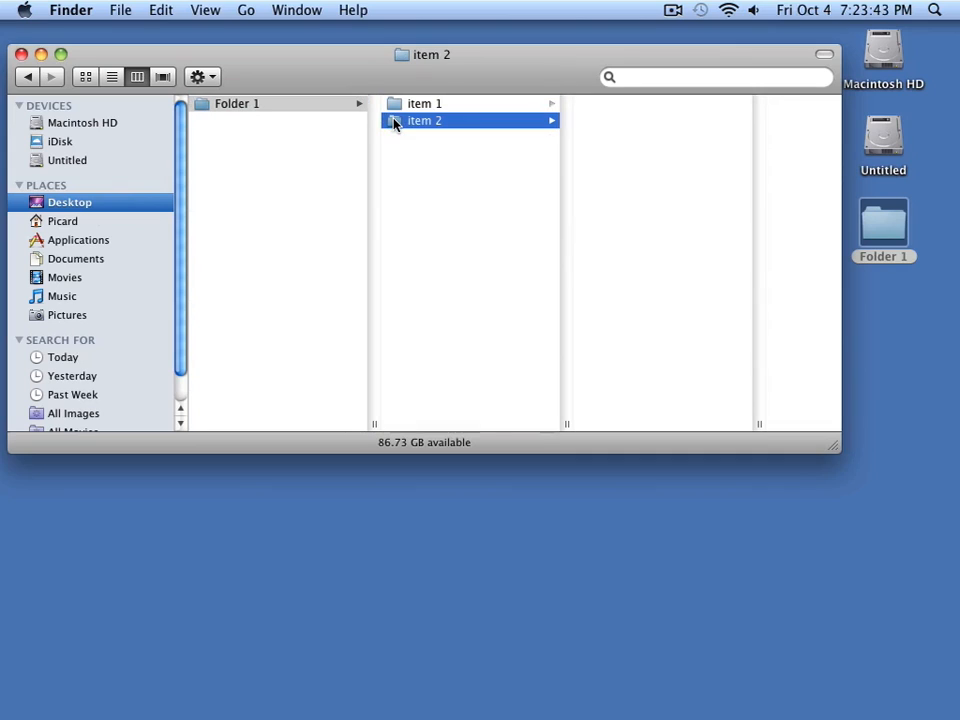
click(222, 106)
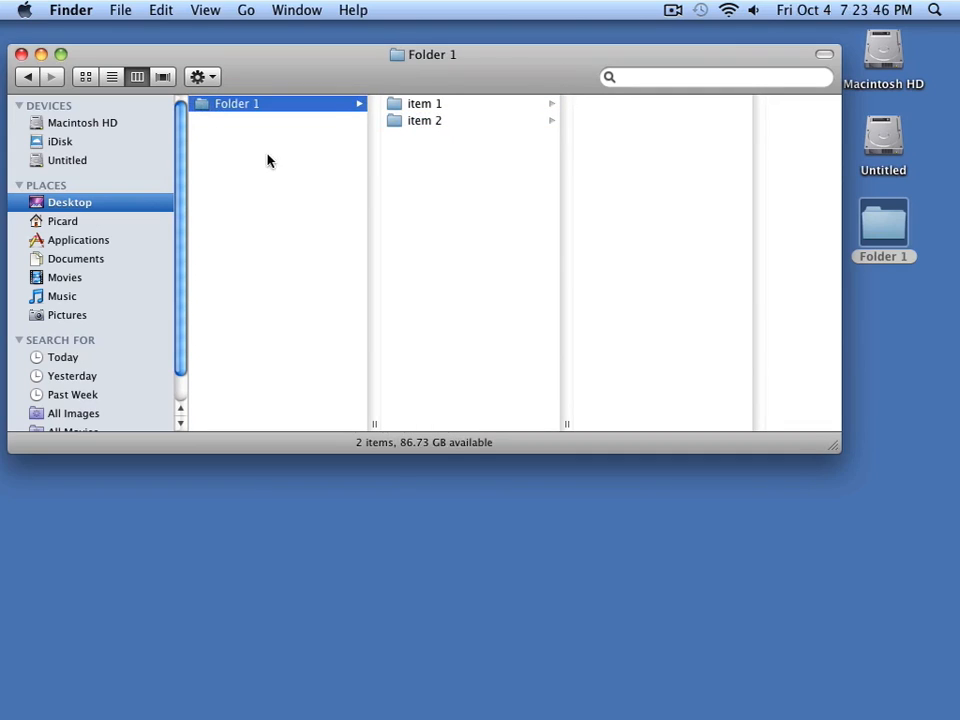
Review the commands offered for Folder 1 in its window and on the desktop, and close the window
click(214, 78)
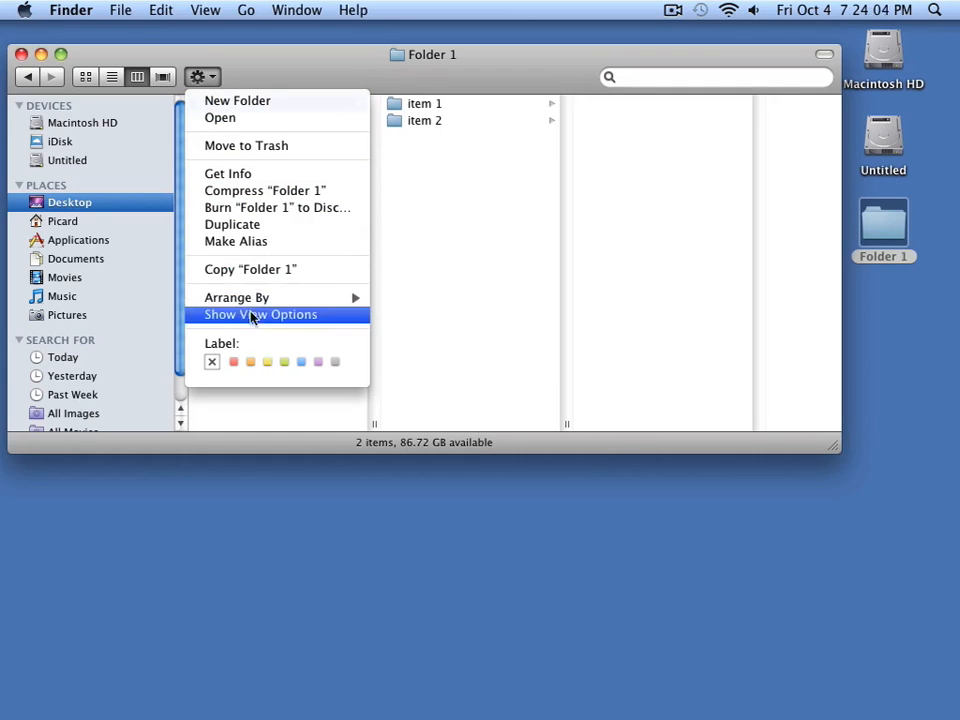
click(261, 79)
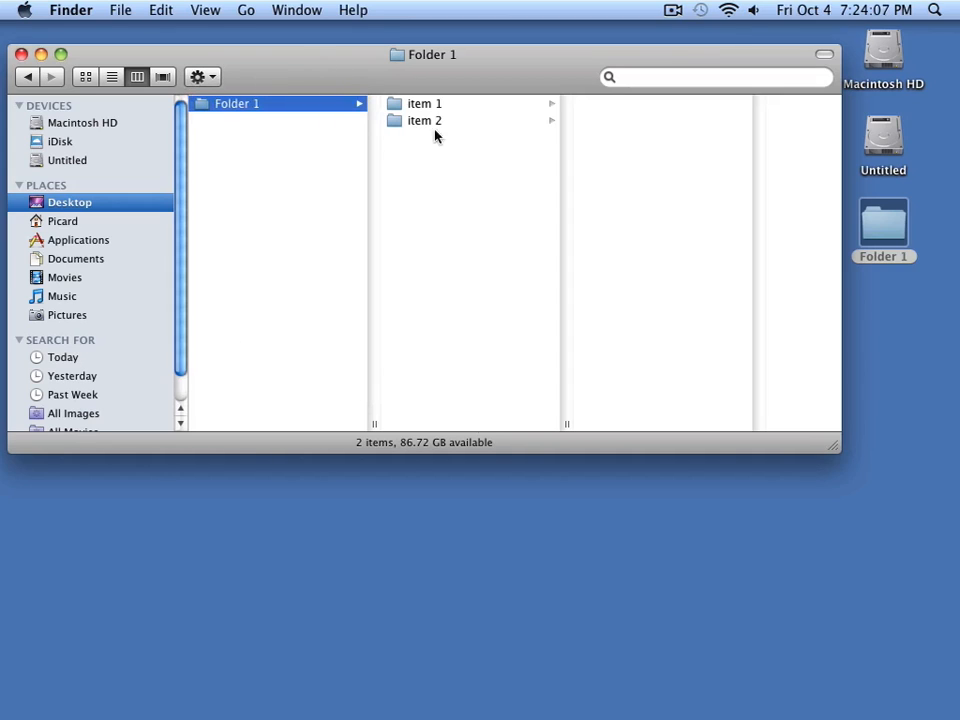
right_click(876, 233)
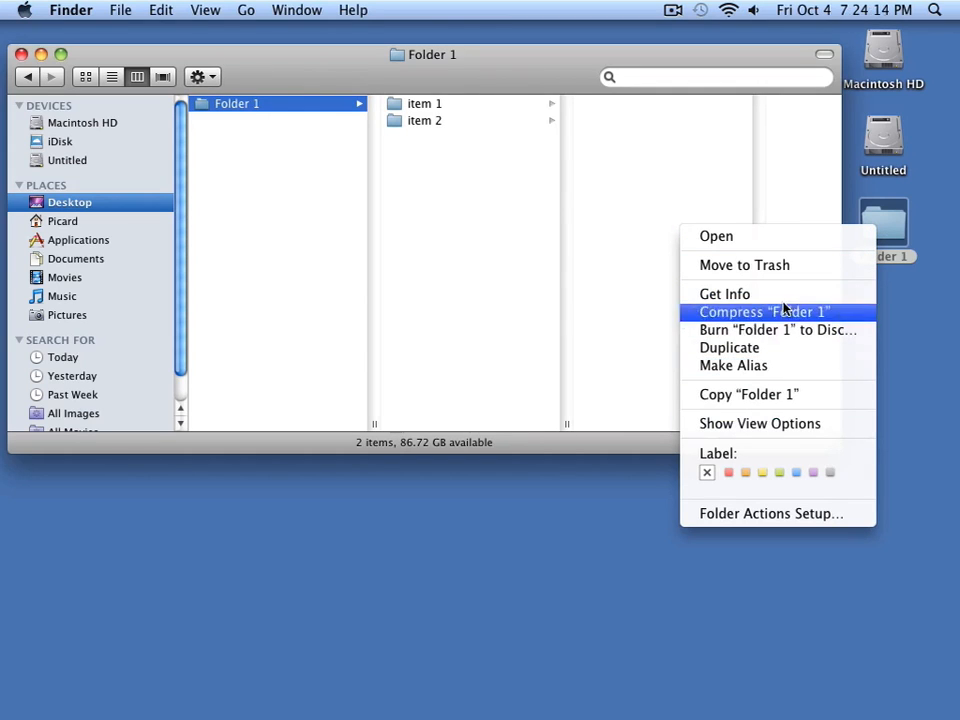
click(855, 401)
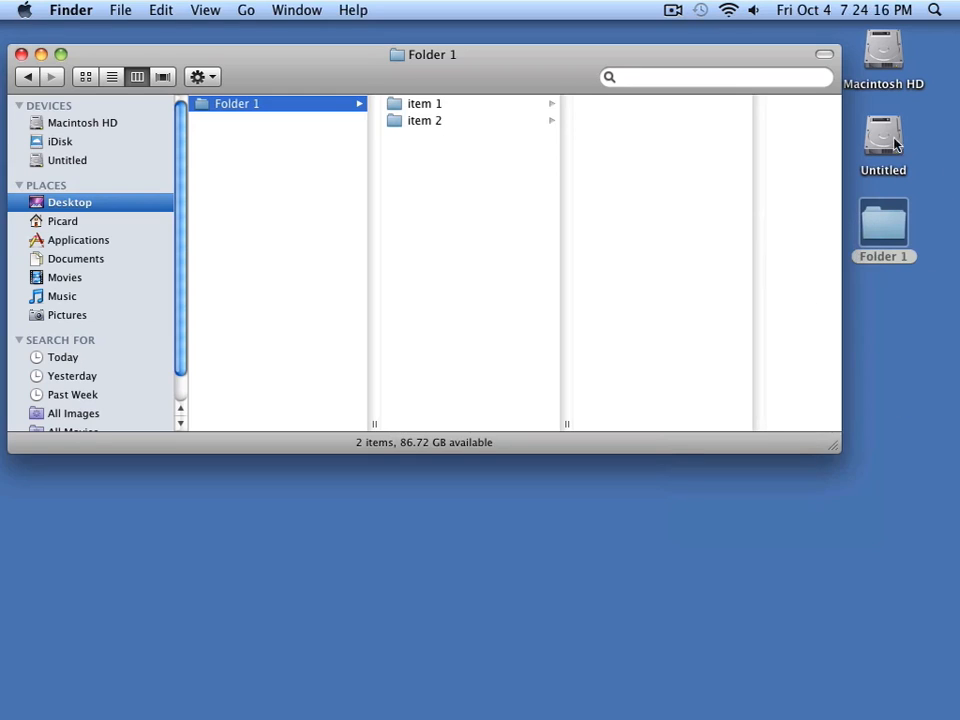
click(21, 54)
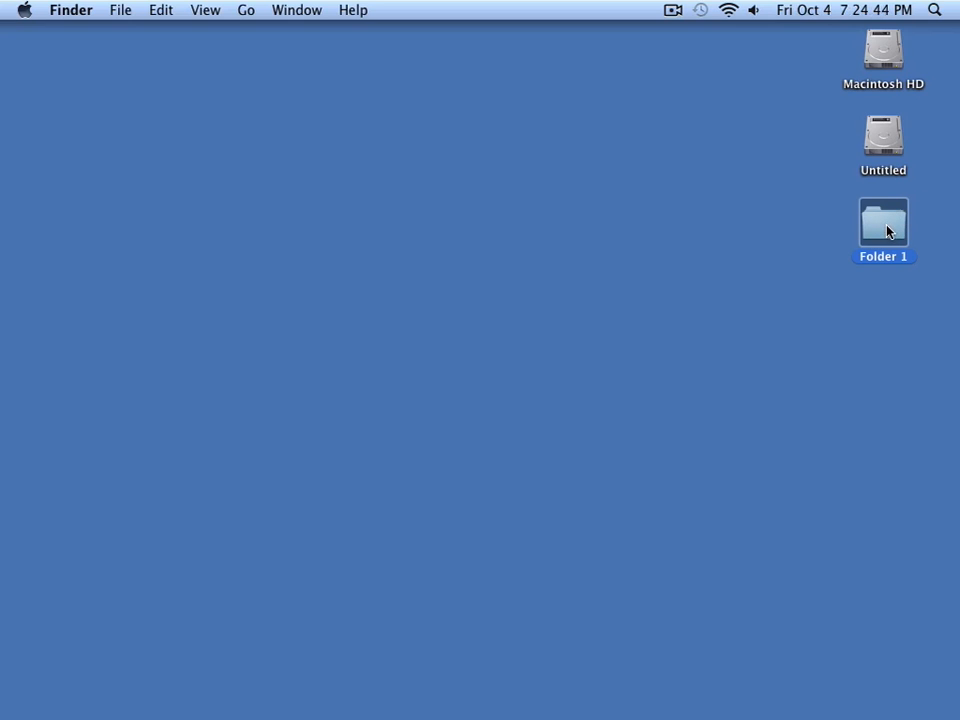
Make an alias of Folder 1 on the desktop
click(736, 293)
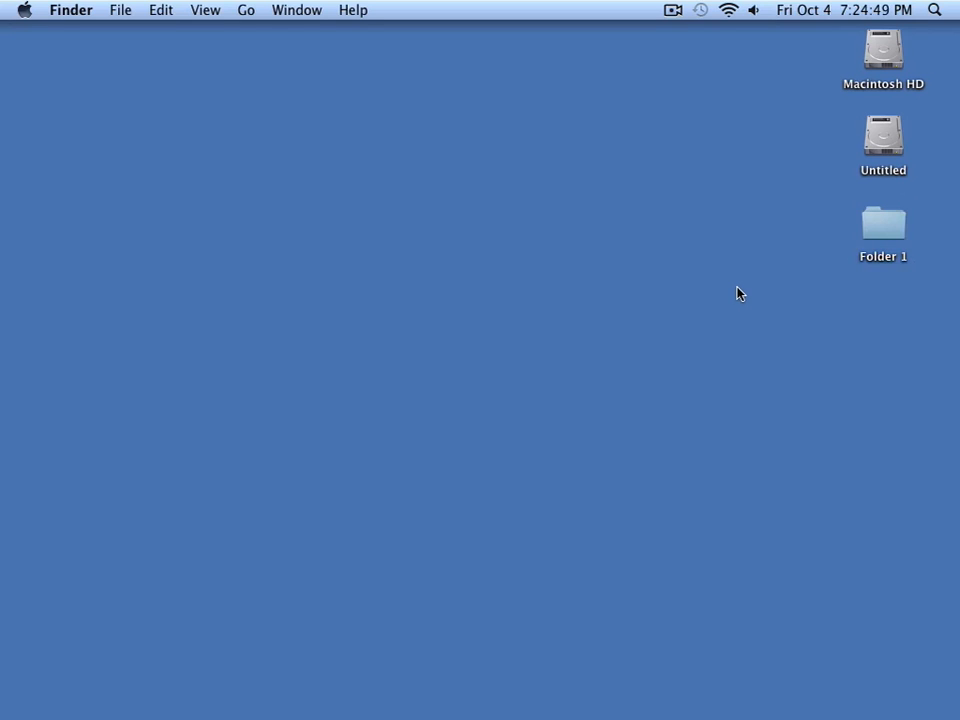
click(889, 233)
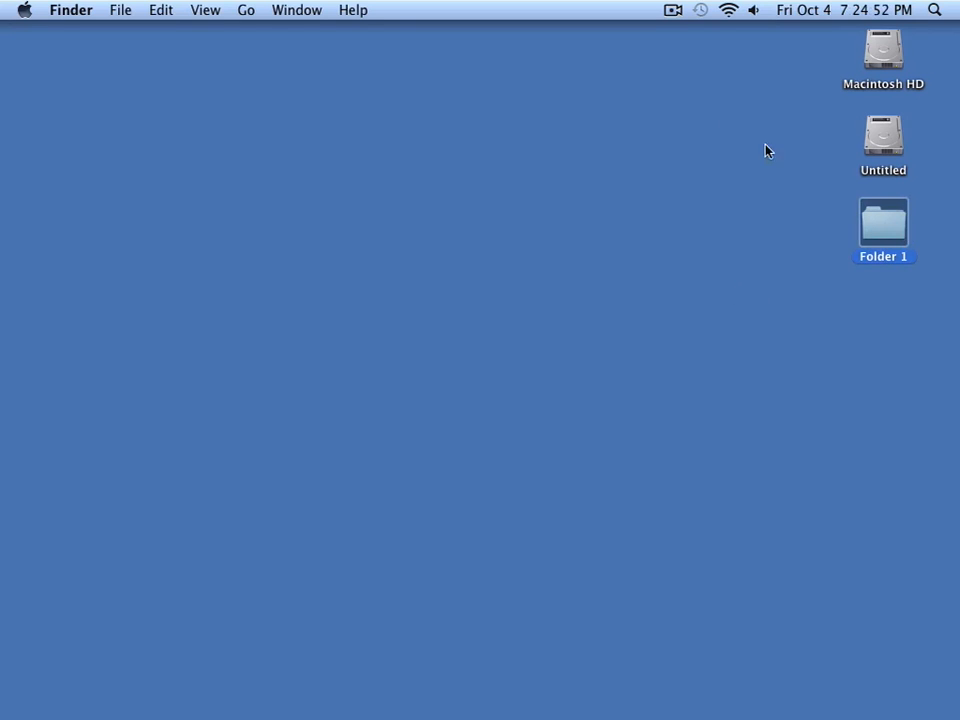
click(119, 11)
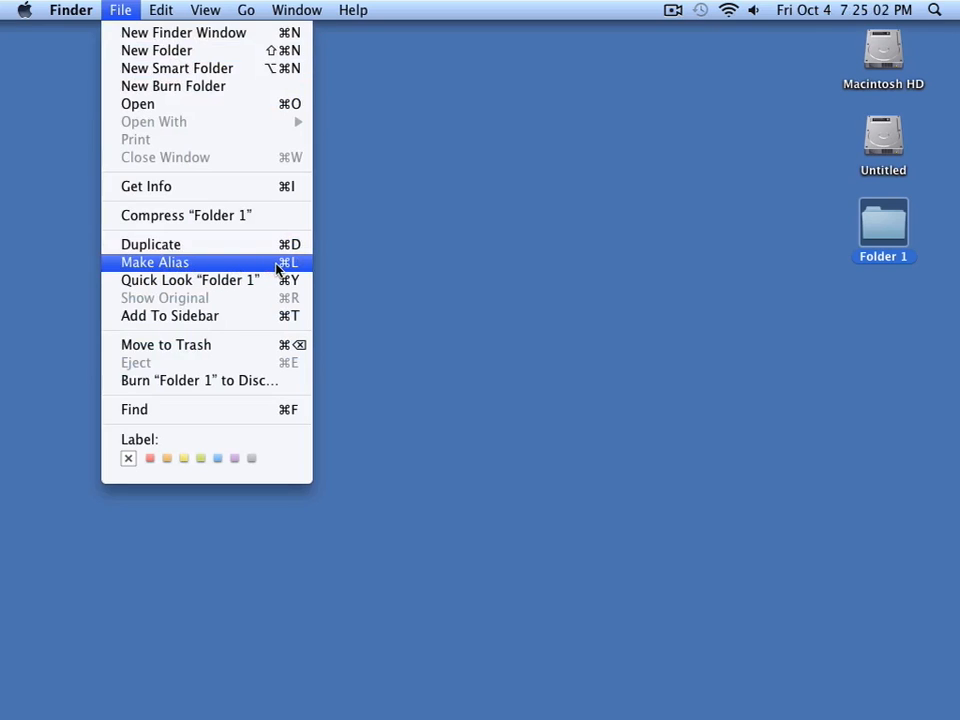
click(165, 264)
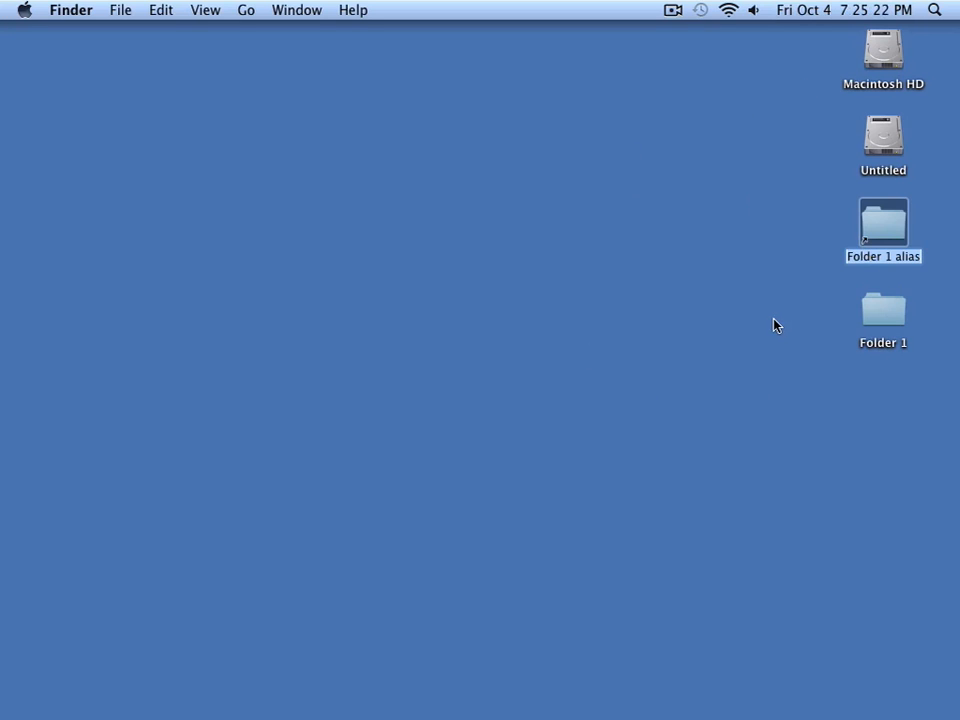
Move the original Folder 1 from the desktop into the home folder, check its contents there and close the window
click(886, 320)
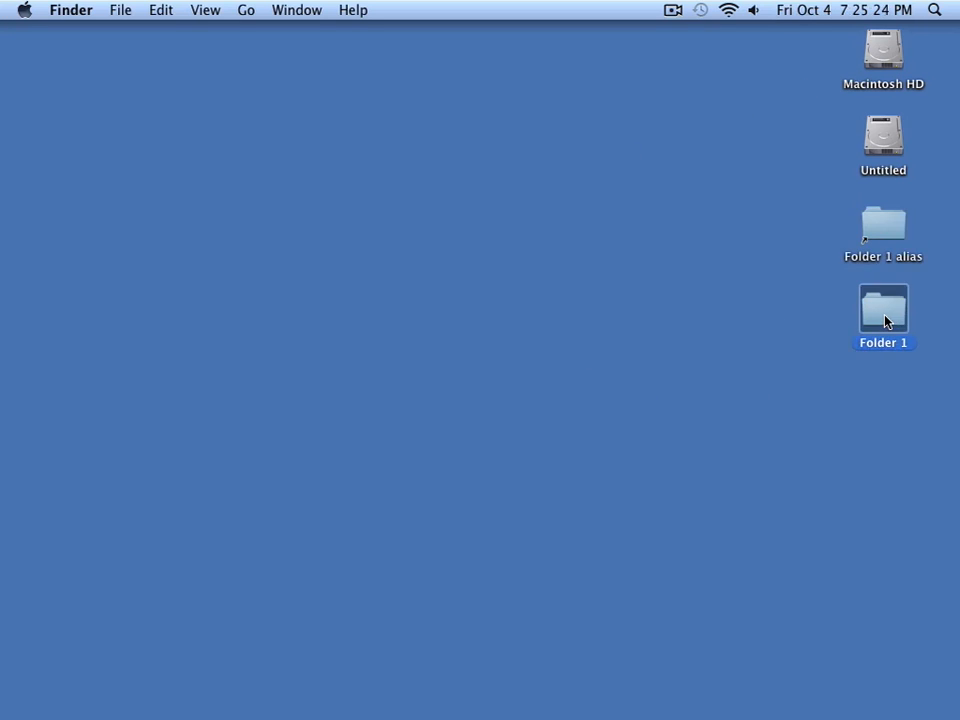
drag(885, 320, 307, 201)
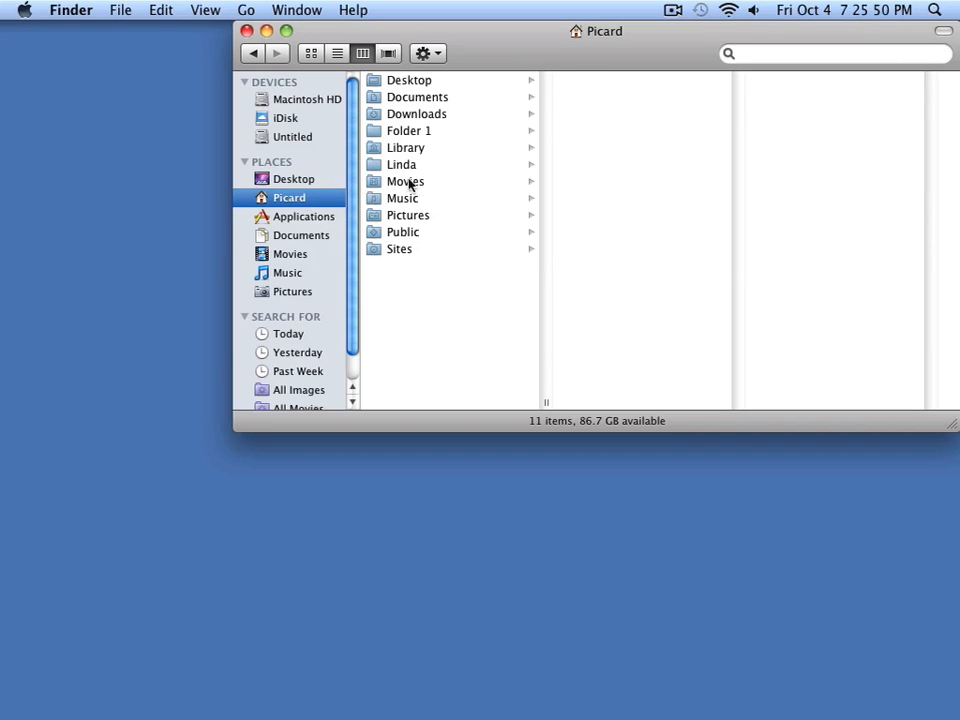
click(373, 138)
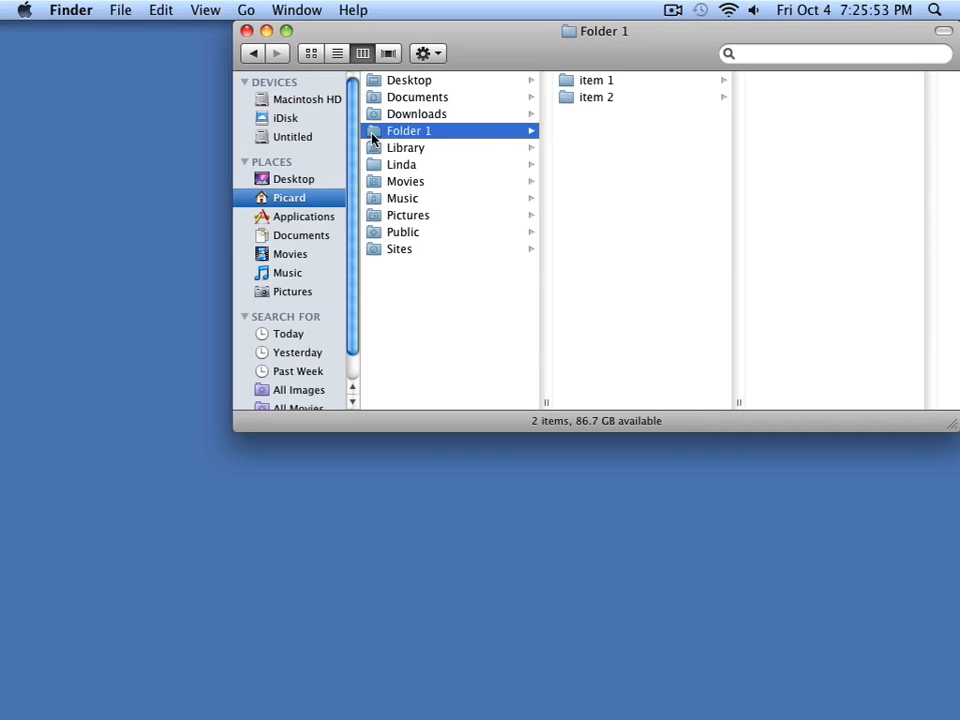
click(247, 31)
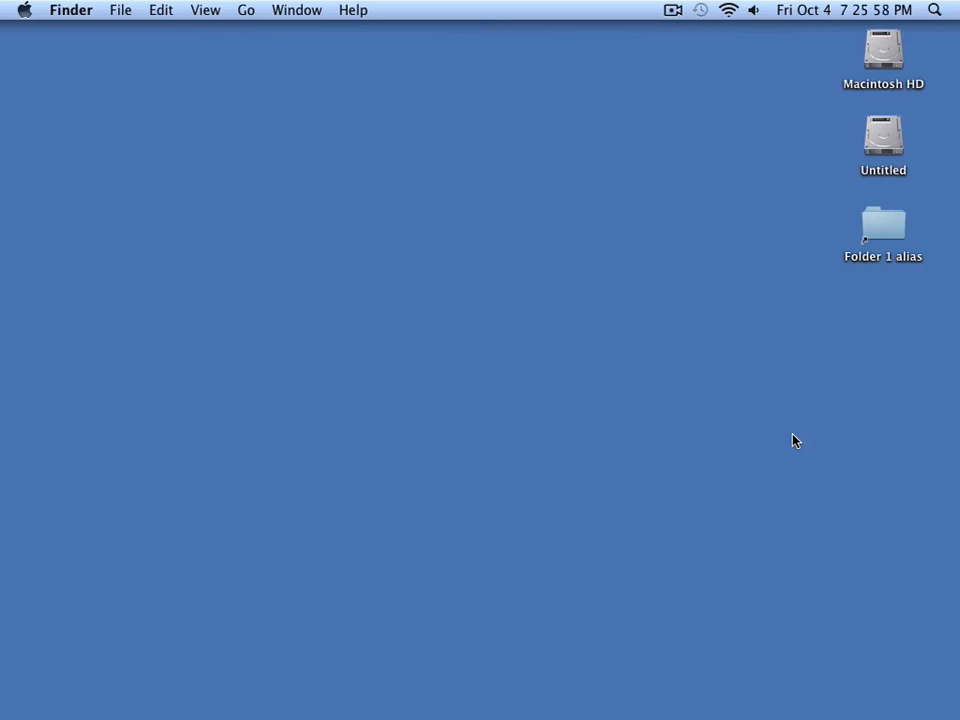
Open Folder 1 through its desktop alias, show its contents as a list and as icons, and close the window
right_click(879, 227)
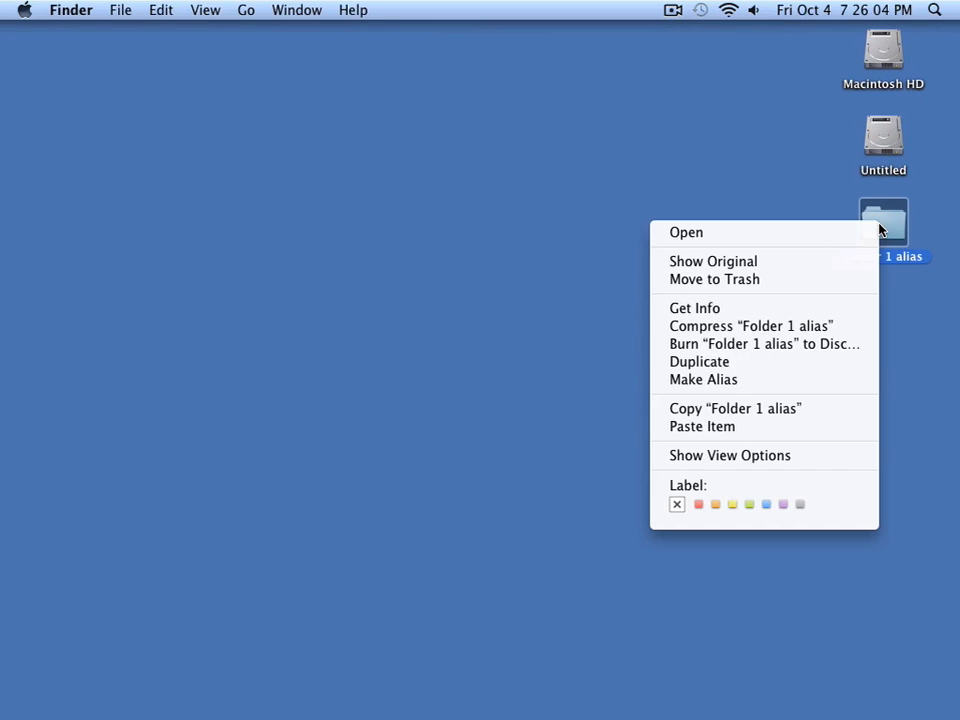
click(874, 232)
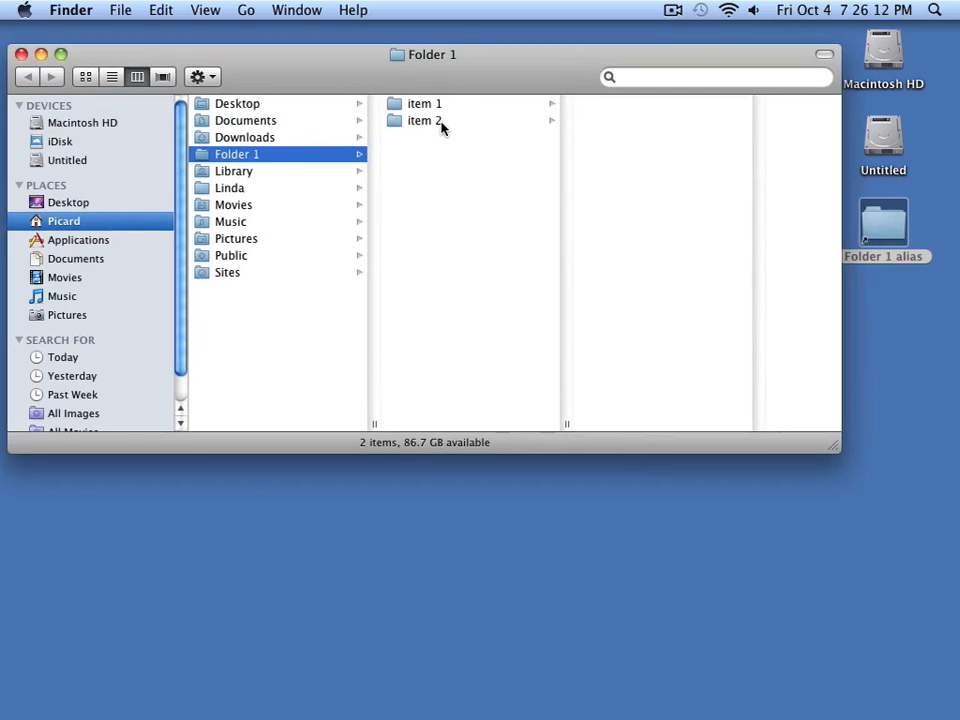
click(113, 77)
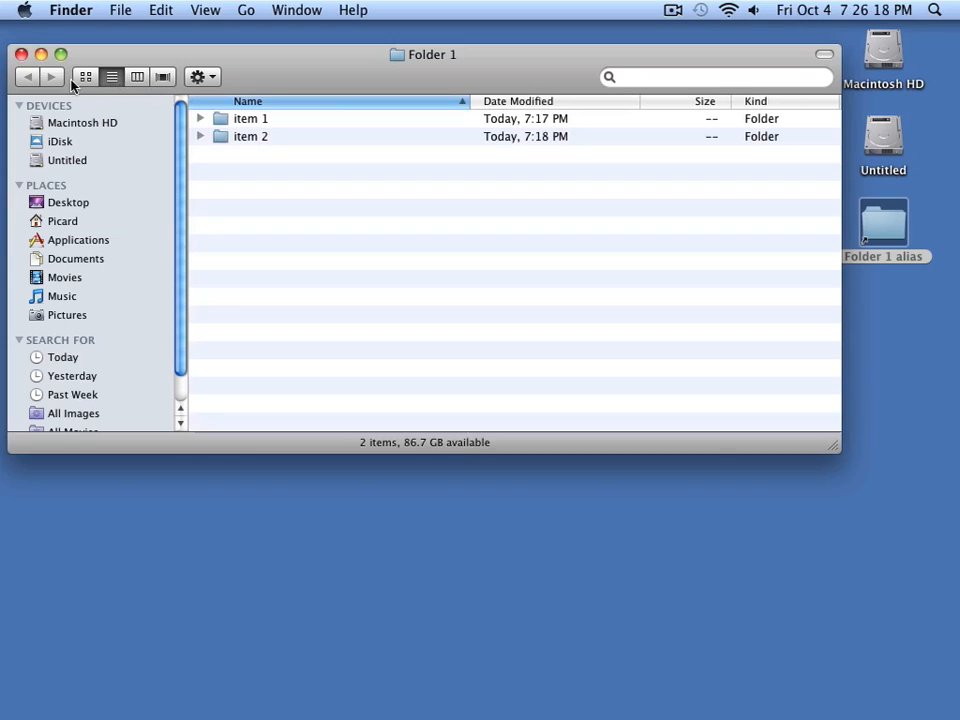
click(87, 80)
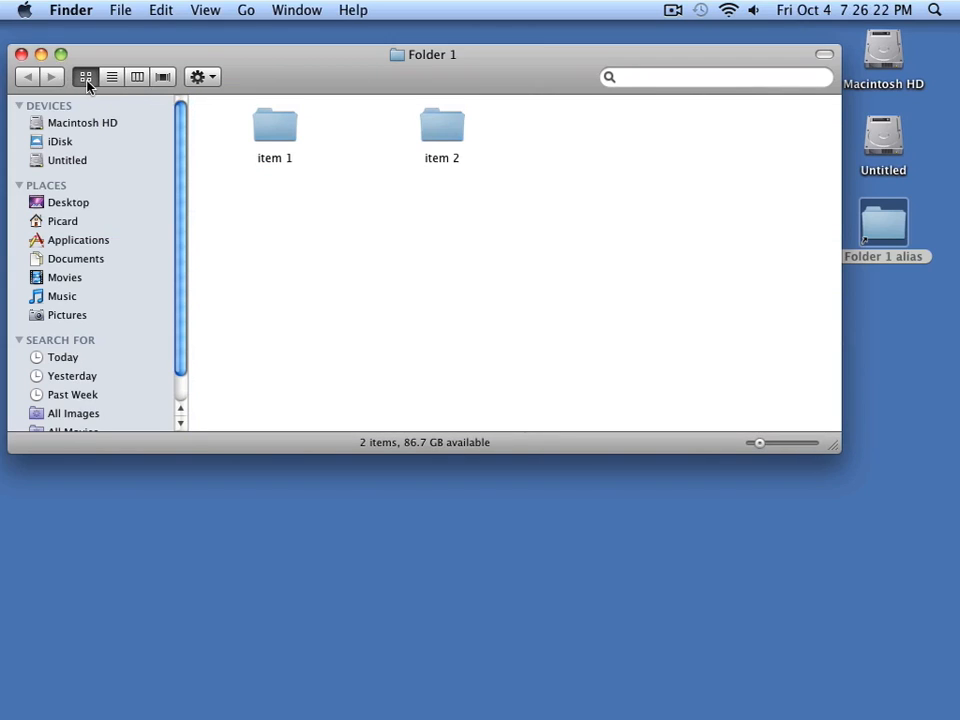
click(22, 54)
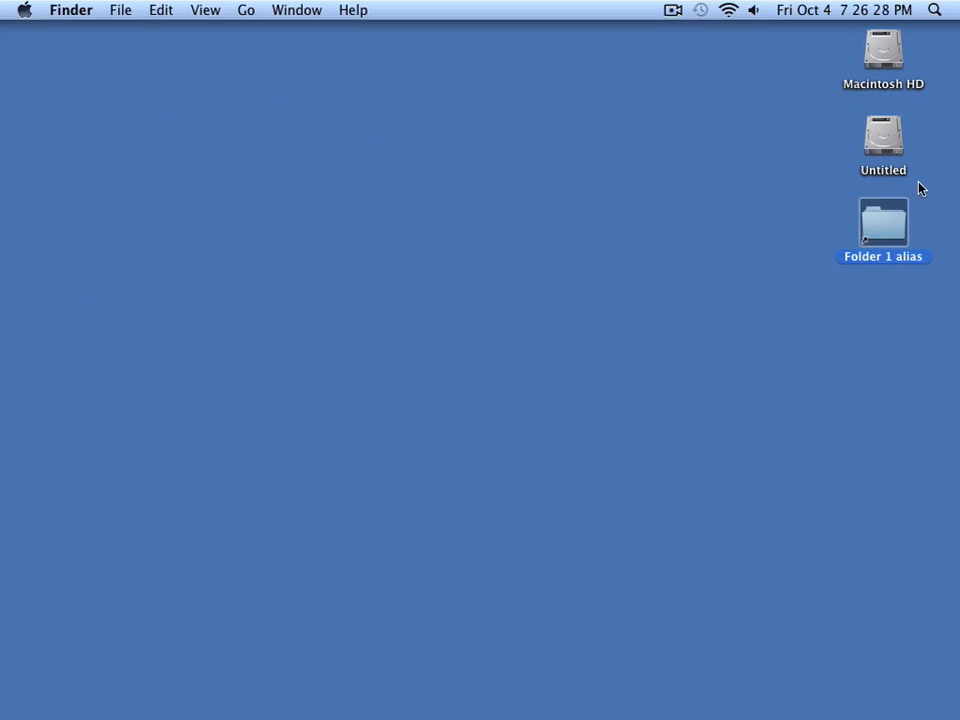
Make a second alias from Folder 1 alias on the desktop, keeping its default name
right_click(872, 234)
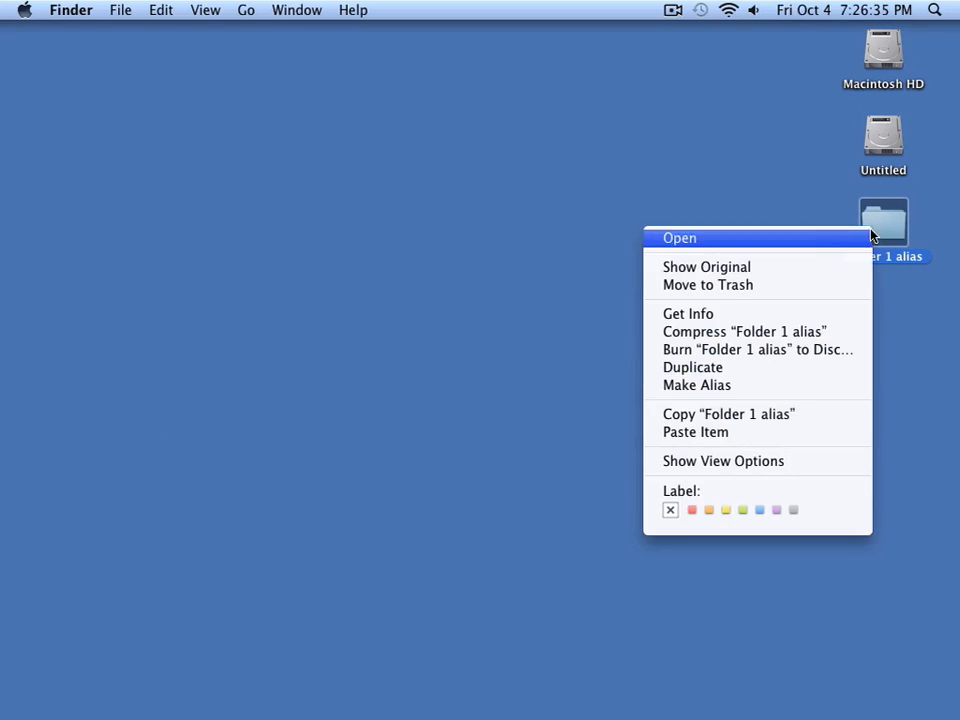
click(764, 385)
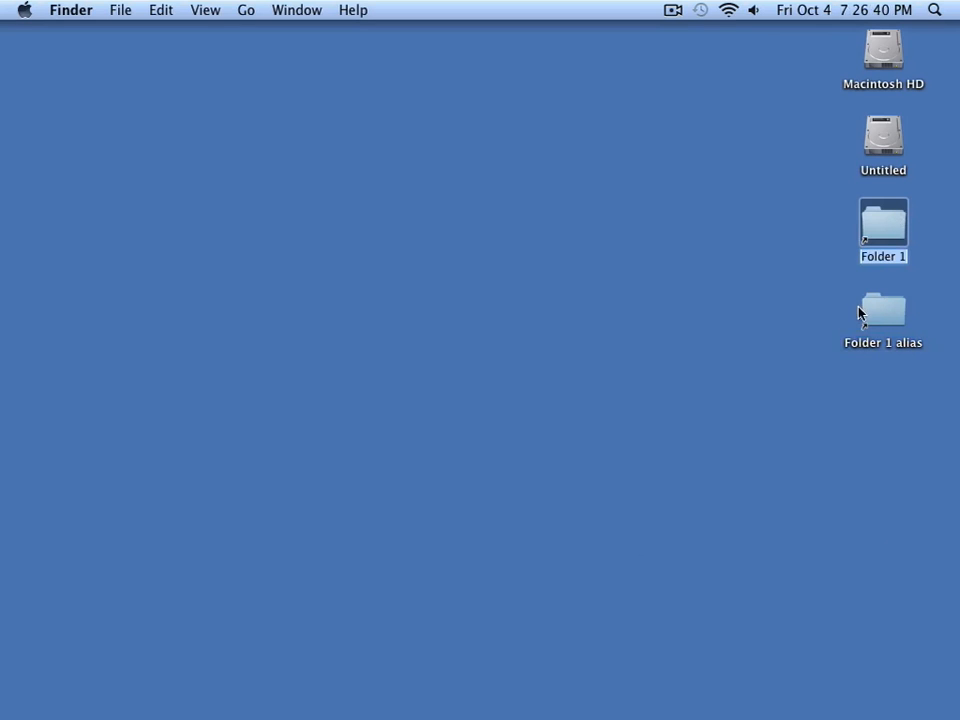
click(756, 228)
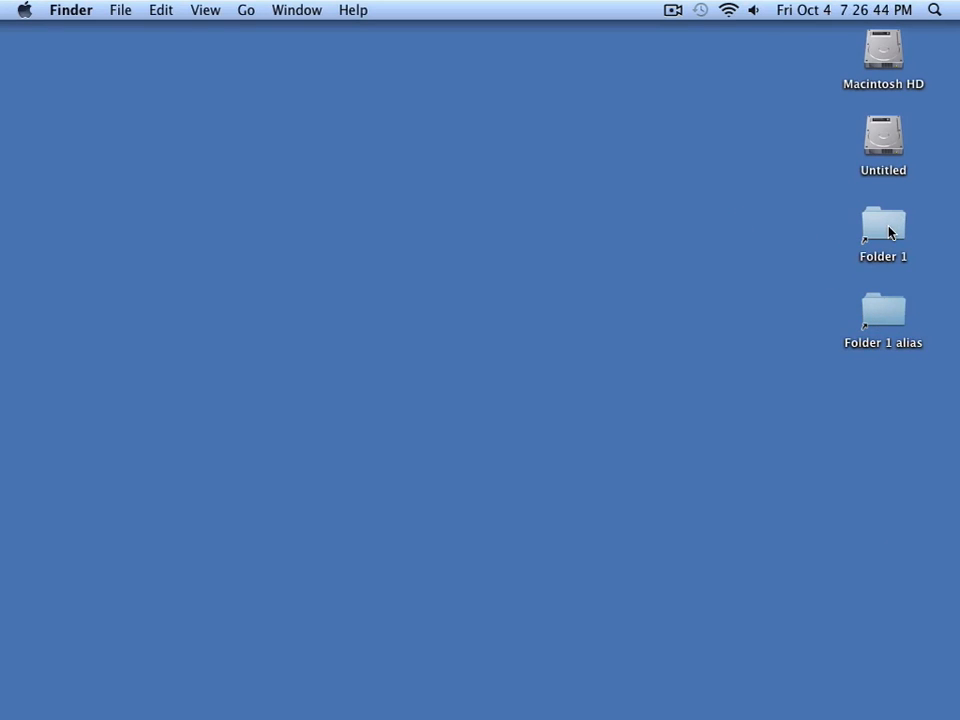
Move both desktop aliases, Folder 1 alias and Folder 1, to the Trash
right_click(882, 318)
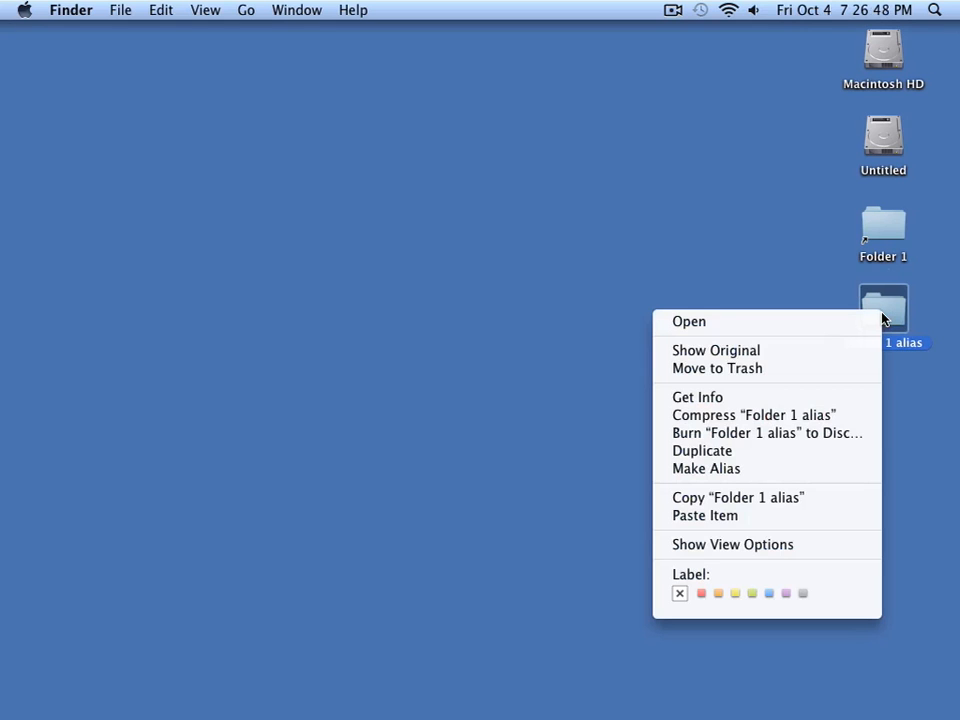
click(792, 378)
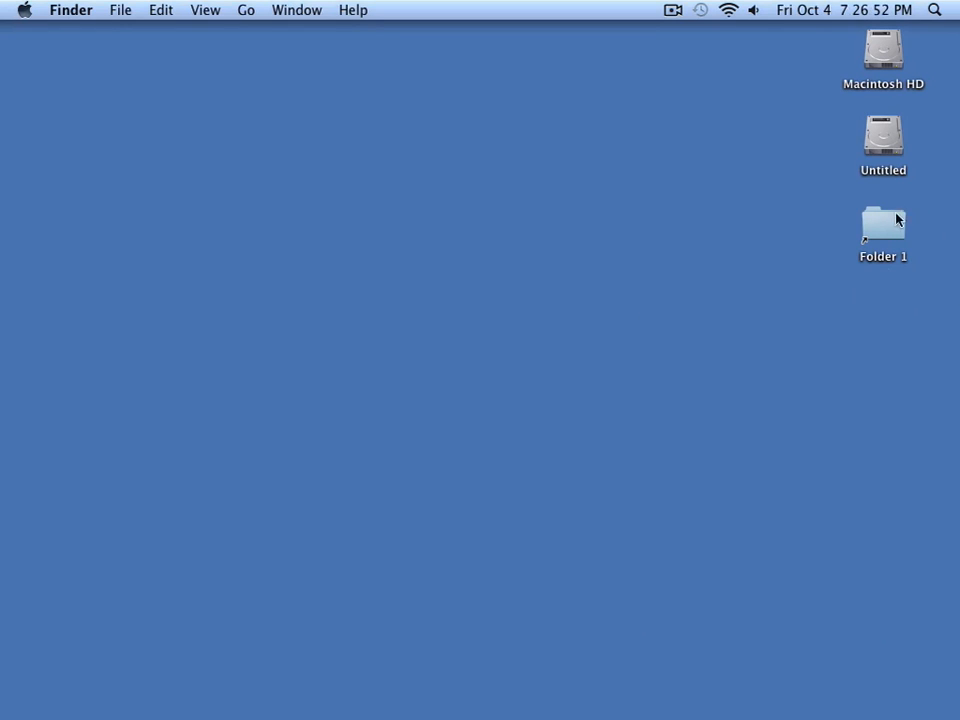
click(885, 229)
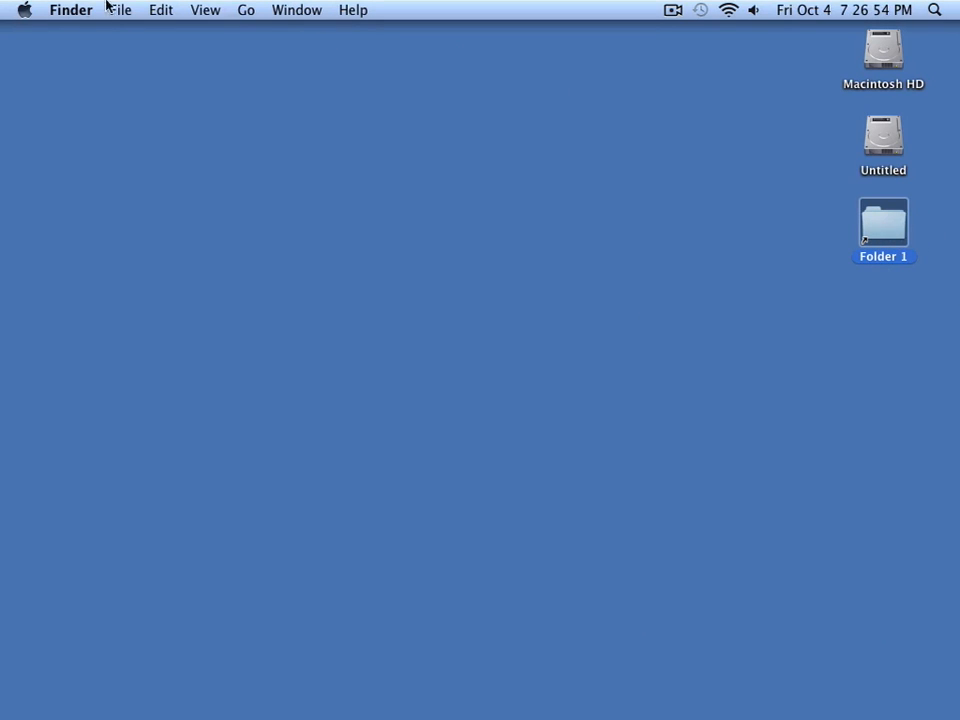
click(73, 12)
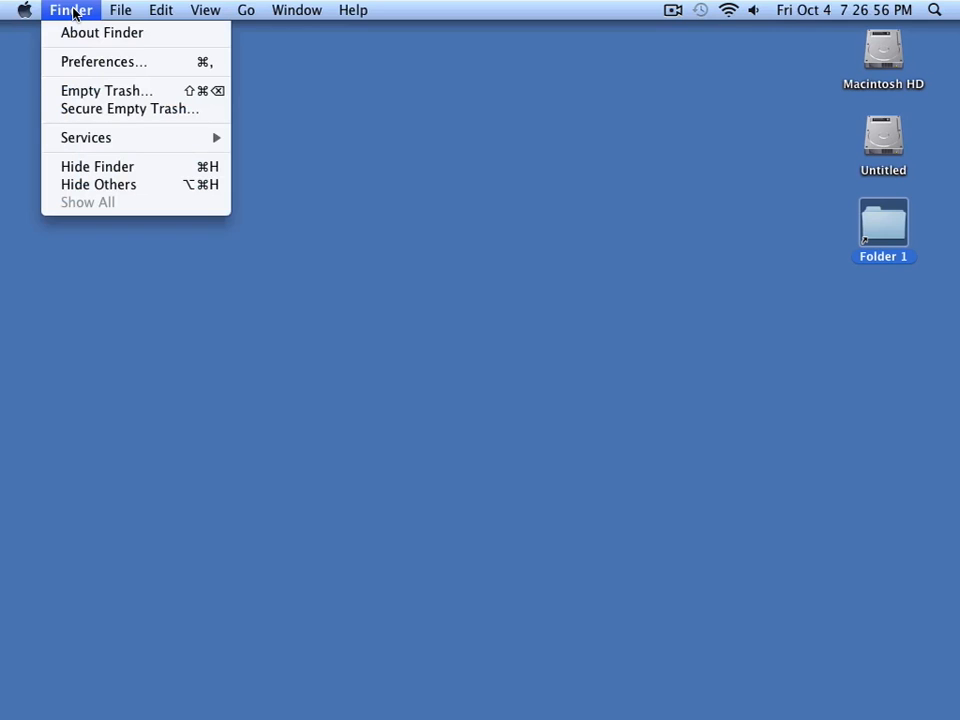
mouse_move(120, 12)
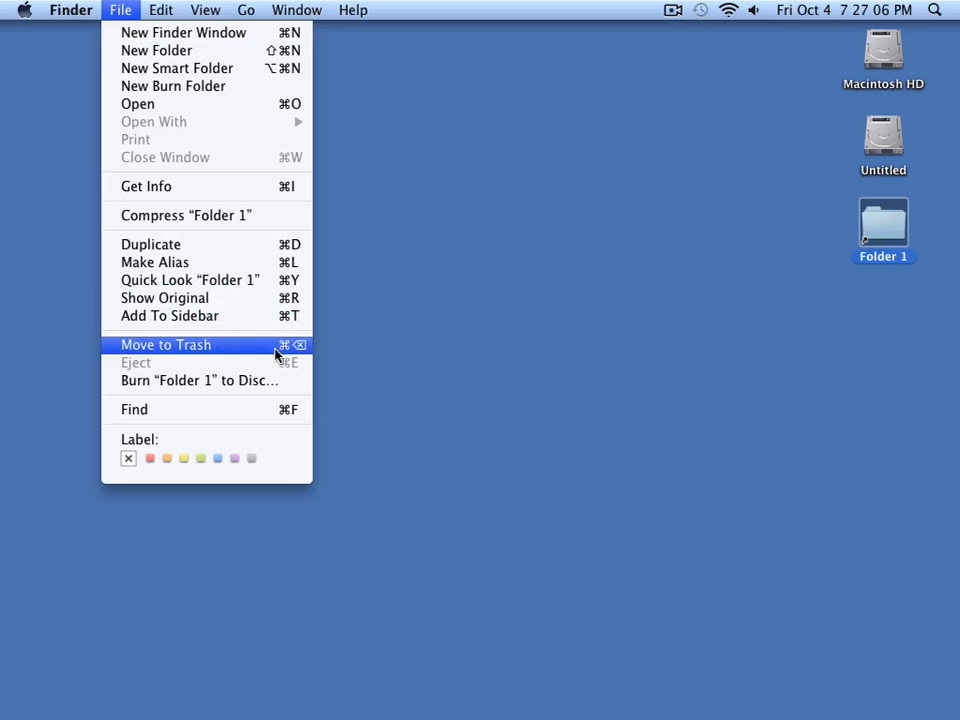
click(246, 348)
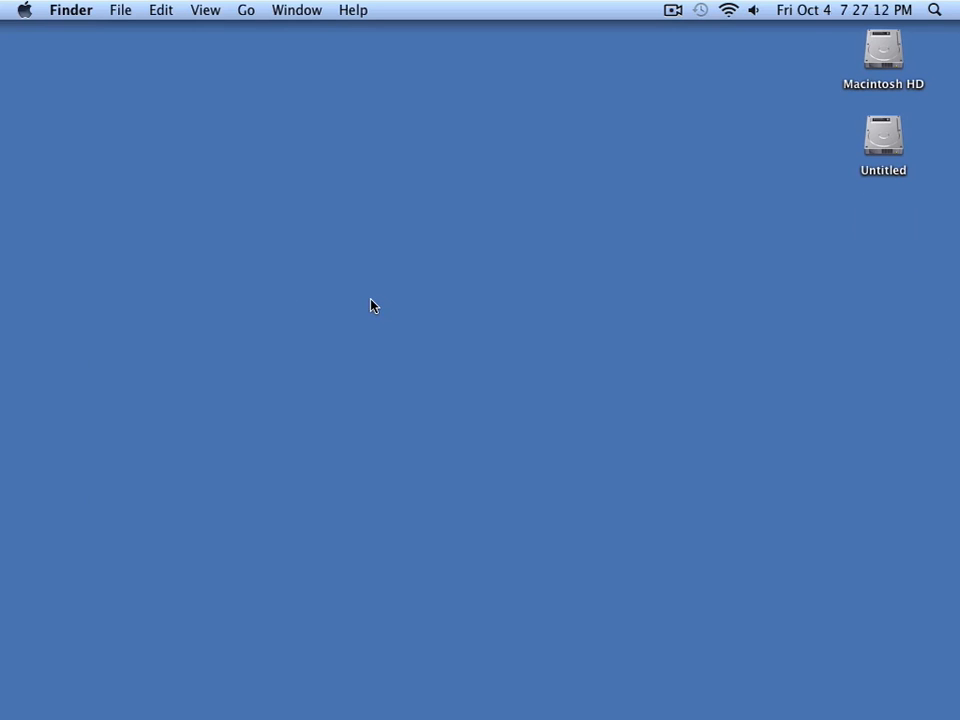
Empty the Trash, permanently erasing the items in it
click(72, 11)
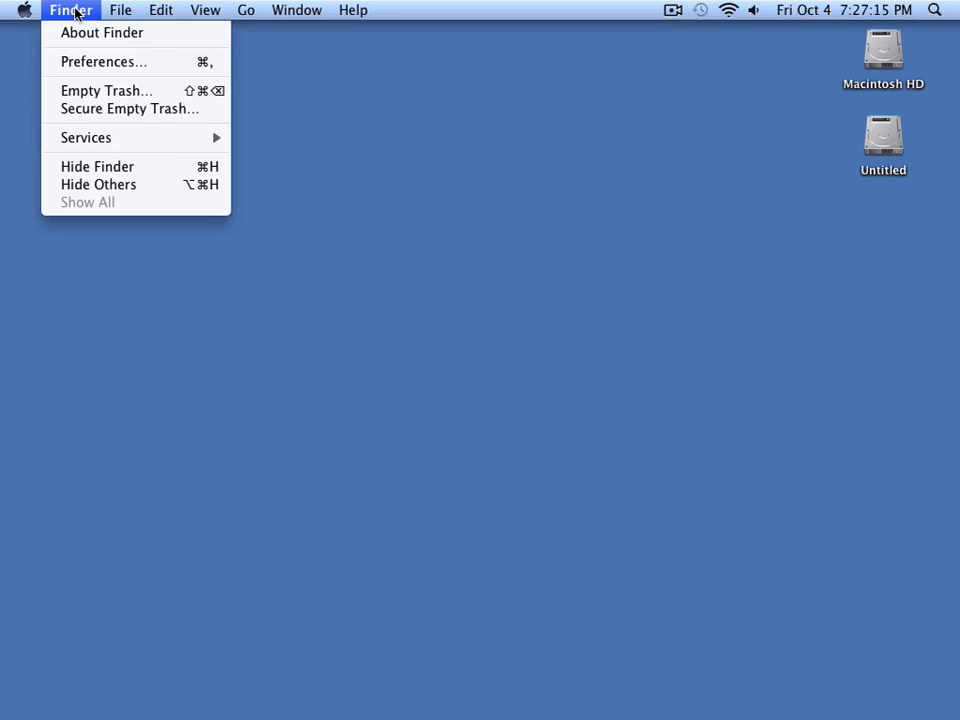
click(201, 95)
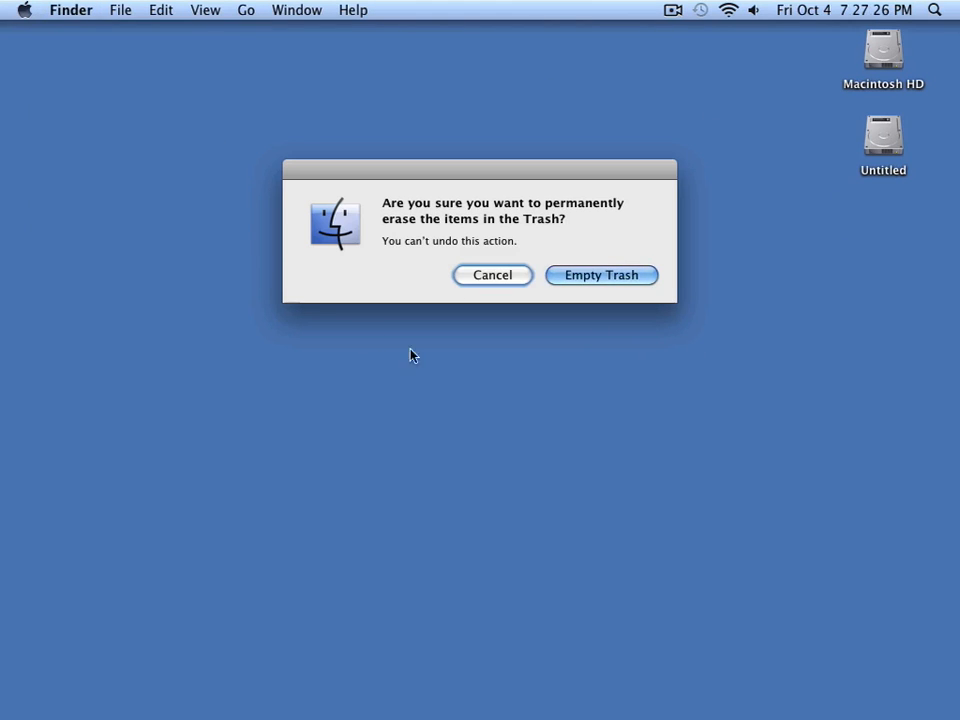
click(605, 282)
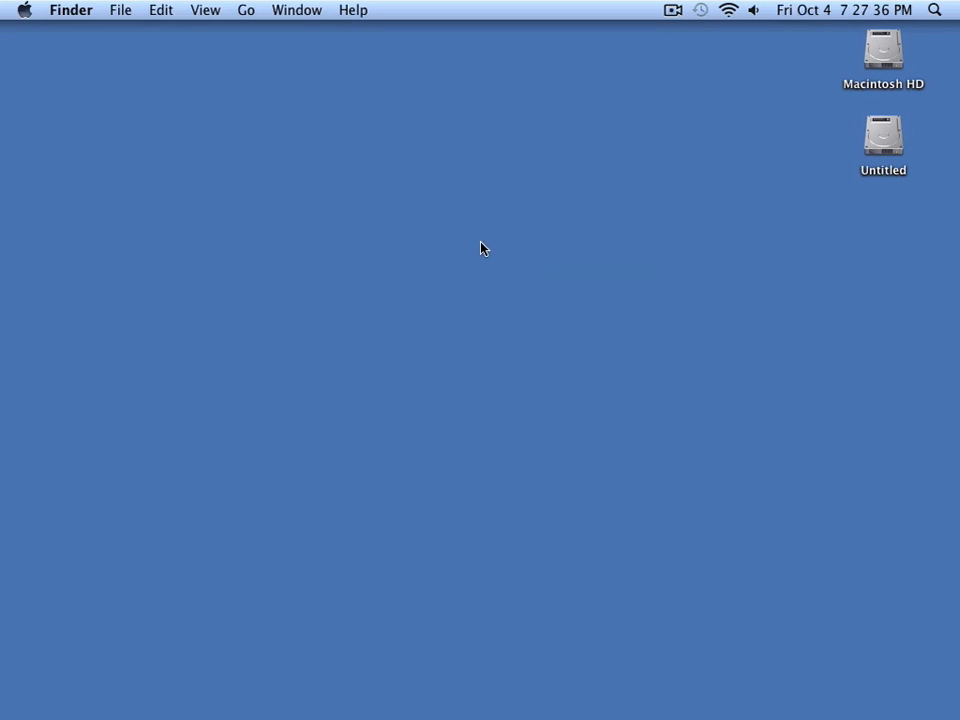
Search with Spotlight for "Folder", open Folder 1 from the results and reposition its window on the desktop
click(934, 12)
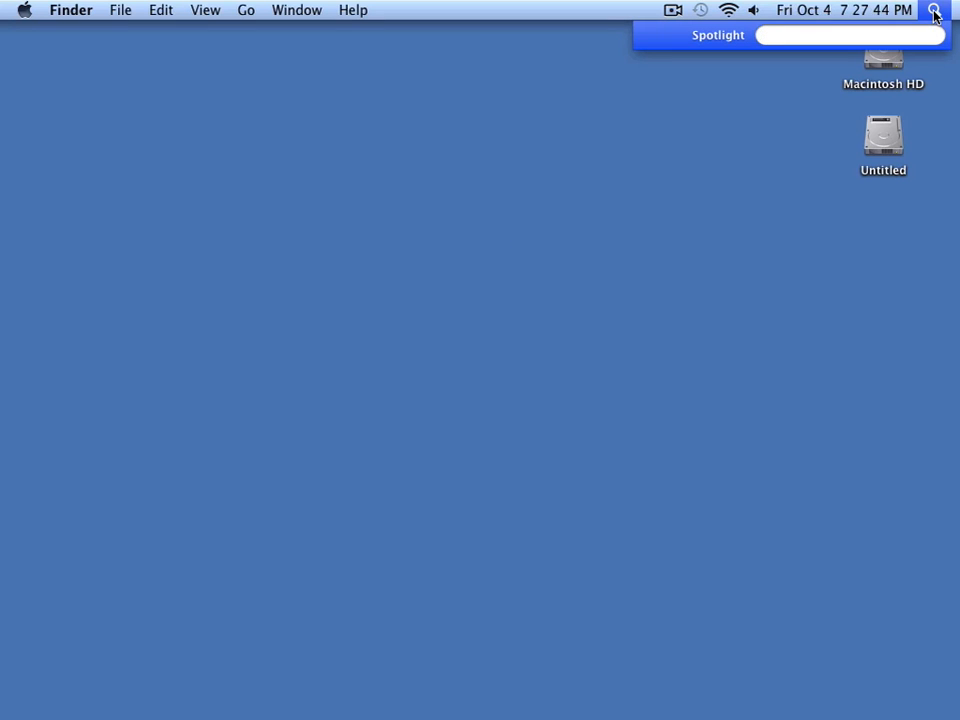
text(Fol)
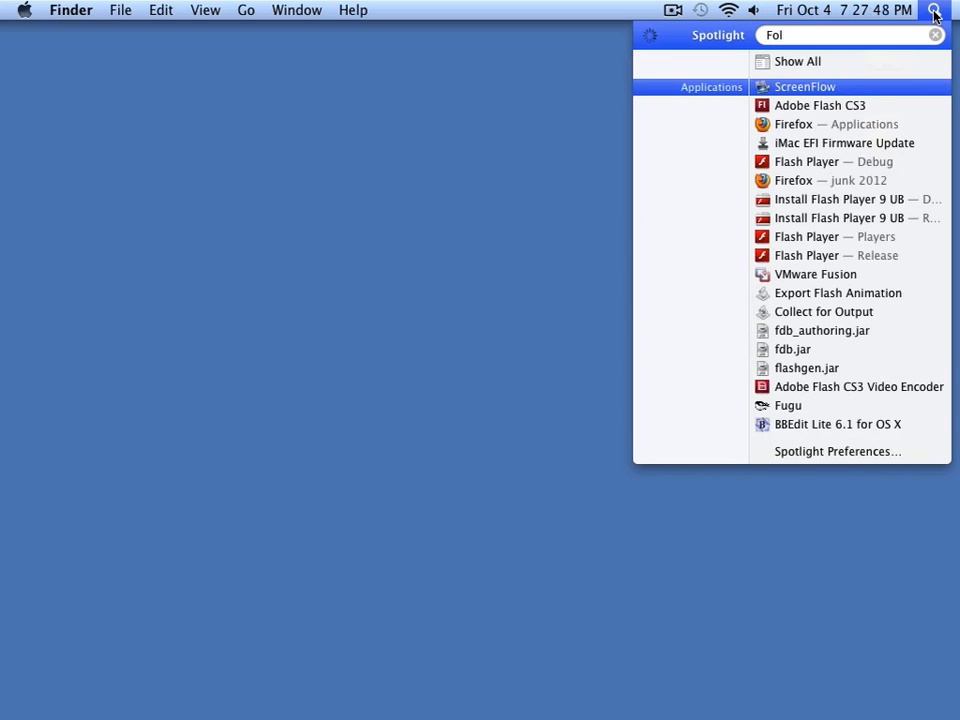
text(der)
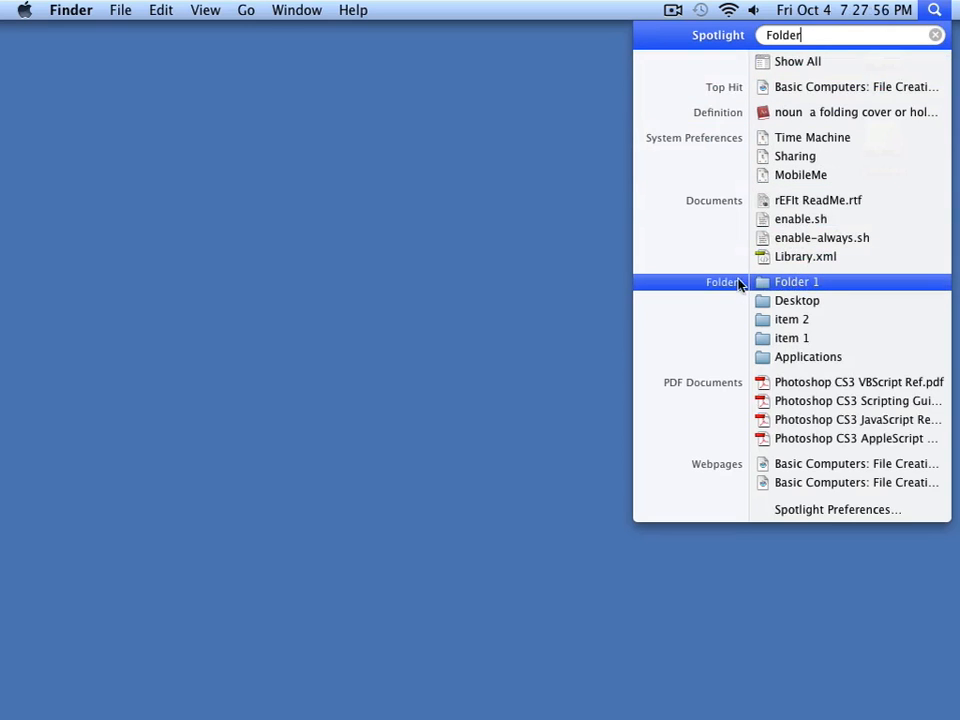
click(758, 287)
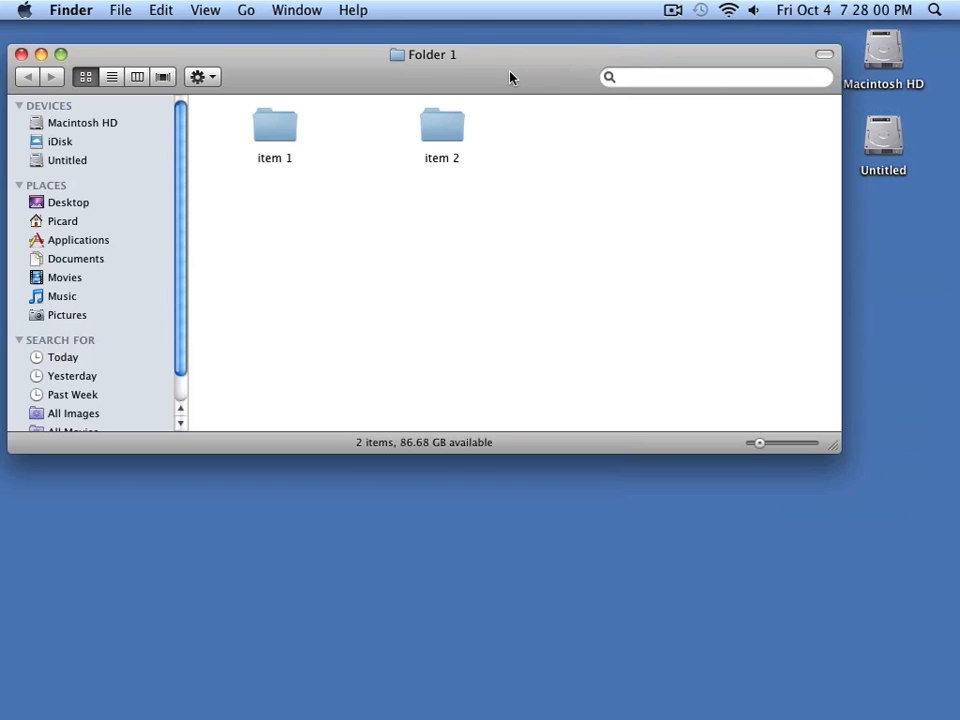
drag(510, 77, 590, 114)
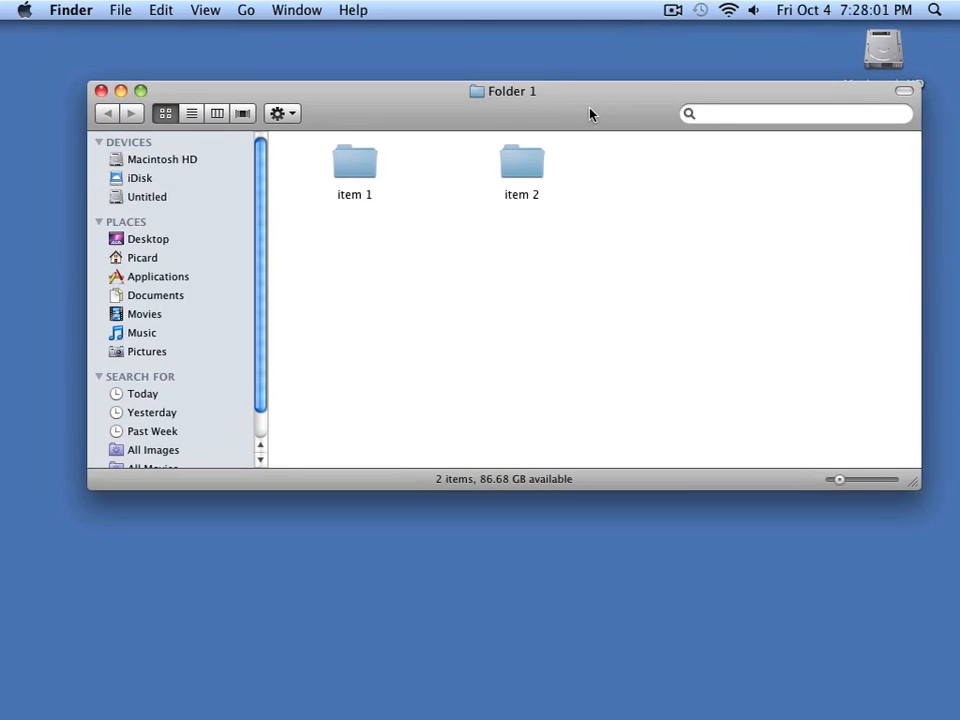
Switch the Folder 1 window to column view and make an alias of Folder 1 in the home folder
click(218, 116)
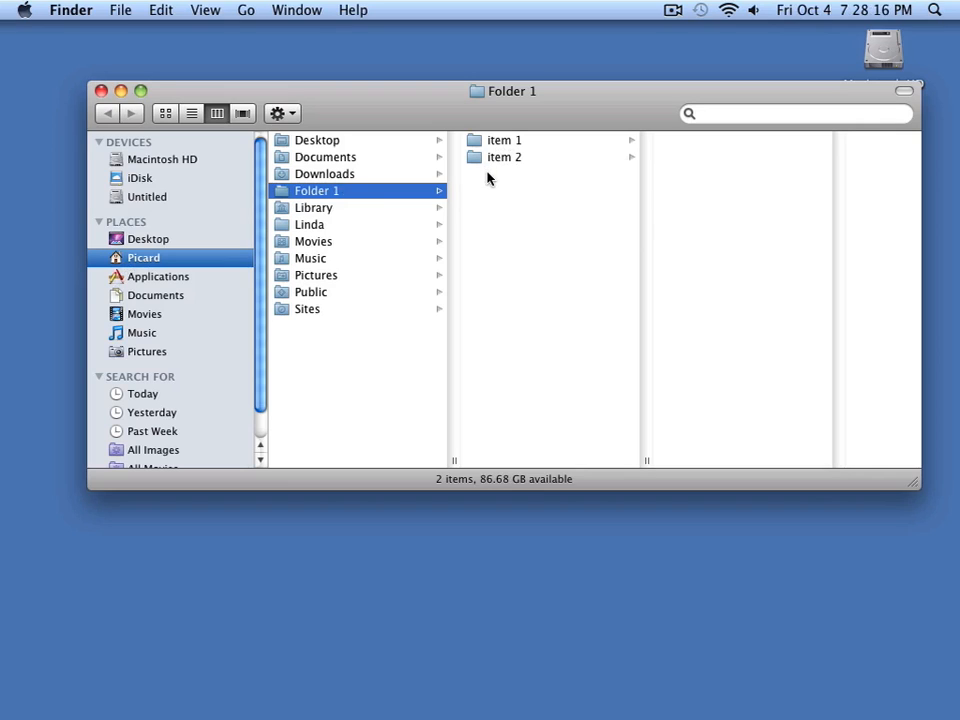
click(282, 195)
click(121, 10)
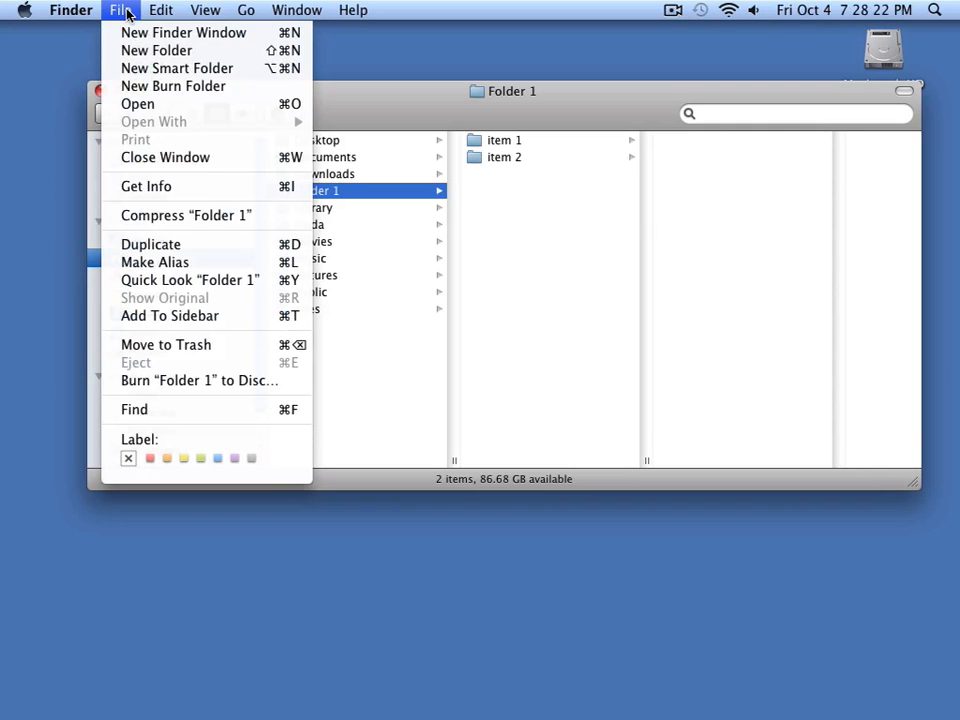
click(172, 263)
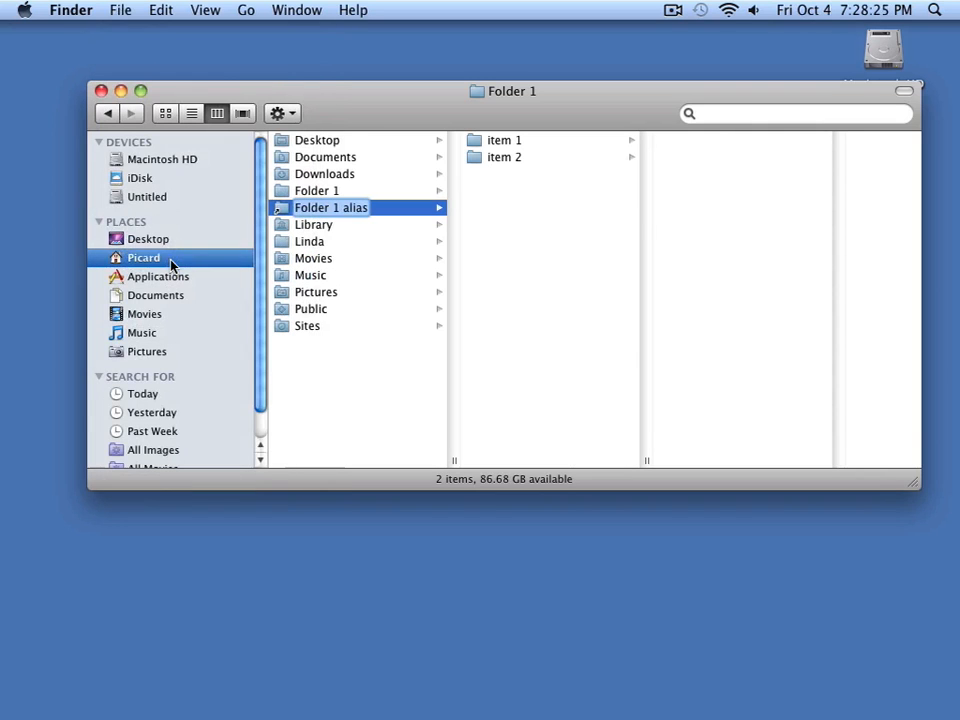
Move Folder 1 alias from the home folder to the desktop and close the Finder window
click(281, 212)
drag(281, 212, 388, 574)
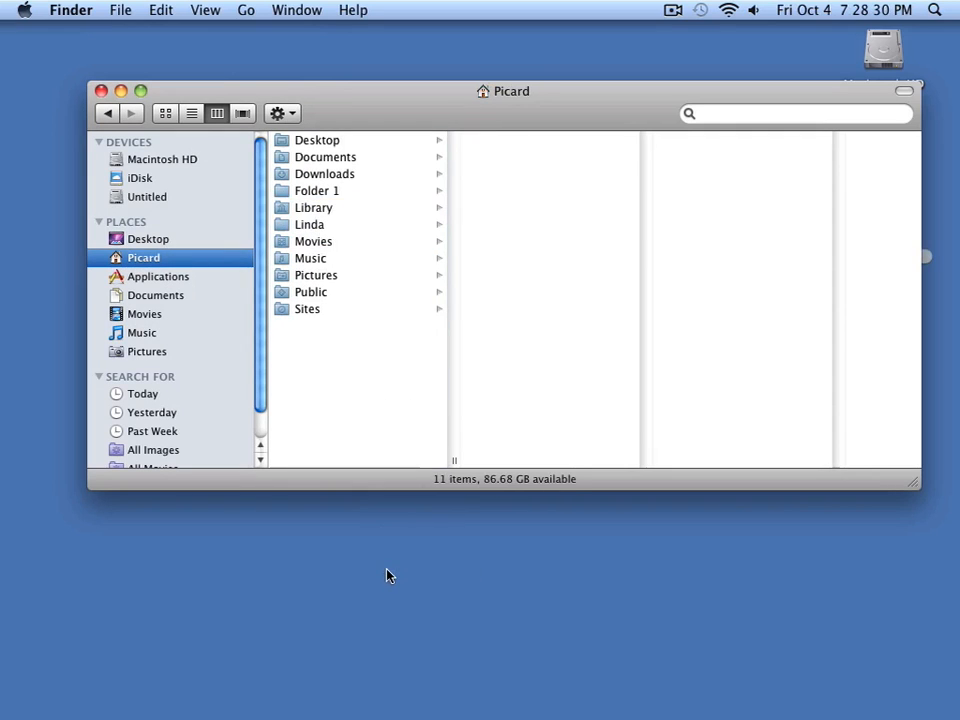
click(101, 92)
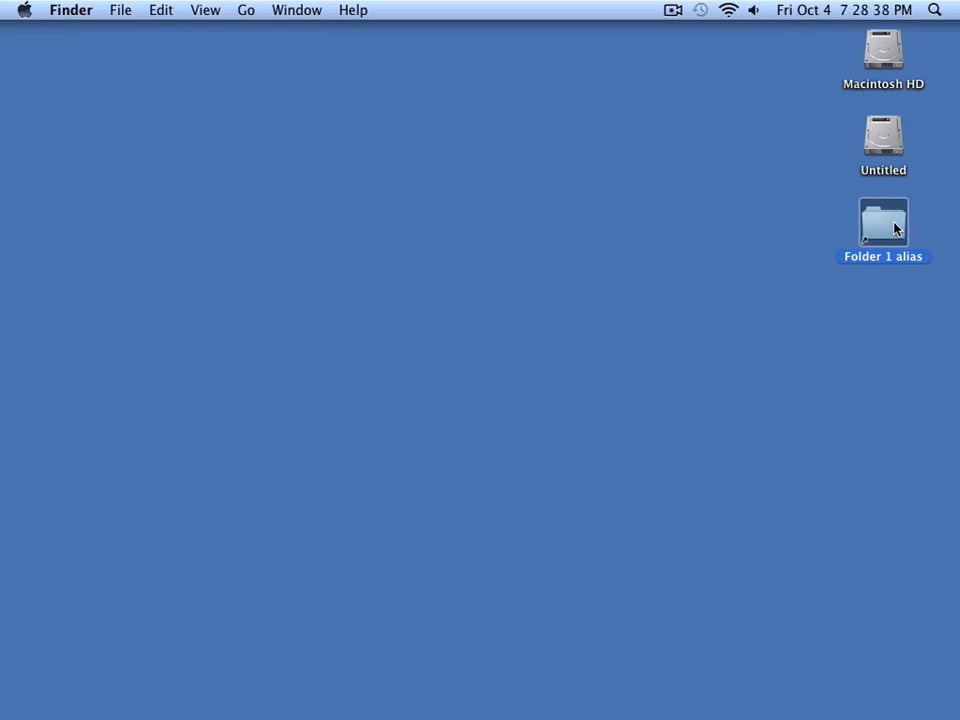
Open Folder 1 through its desktop alias twice, closing the folder window each time
click(121, 11)
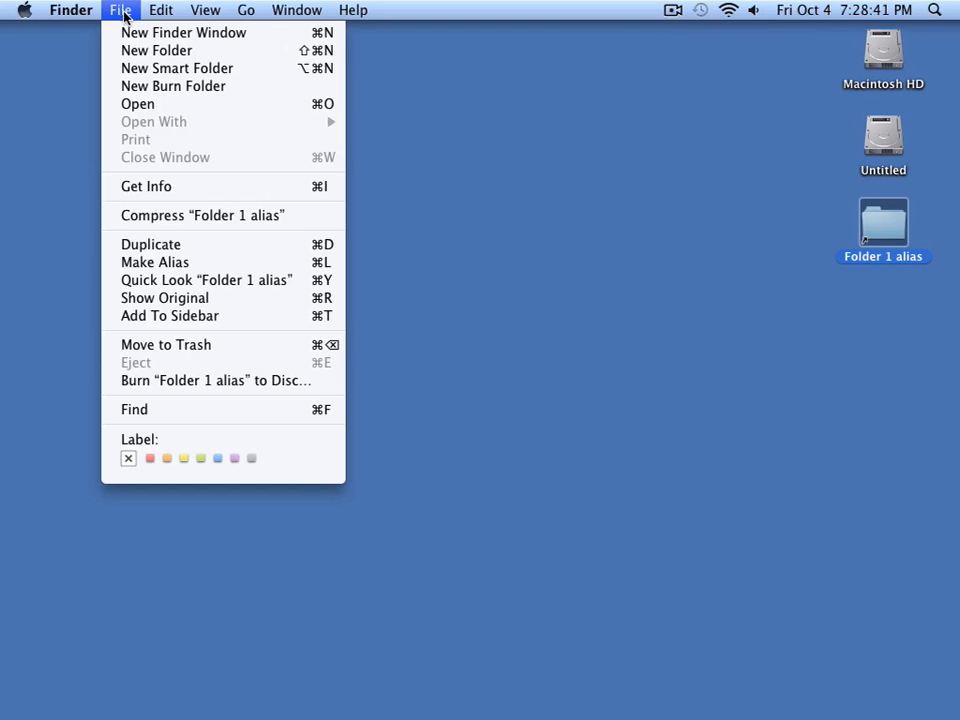
click(124, 104)
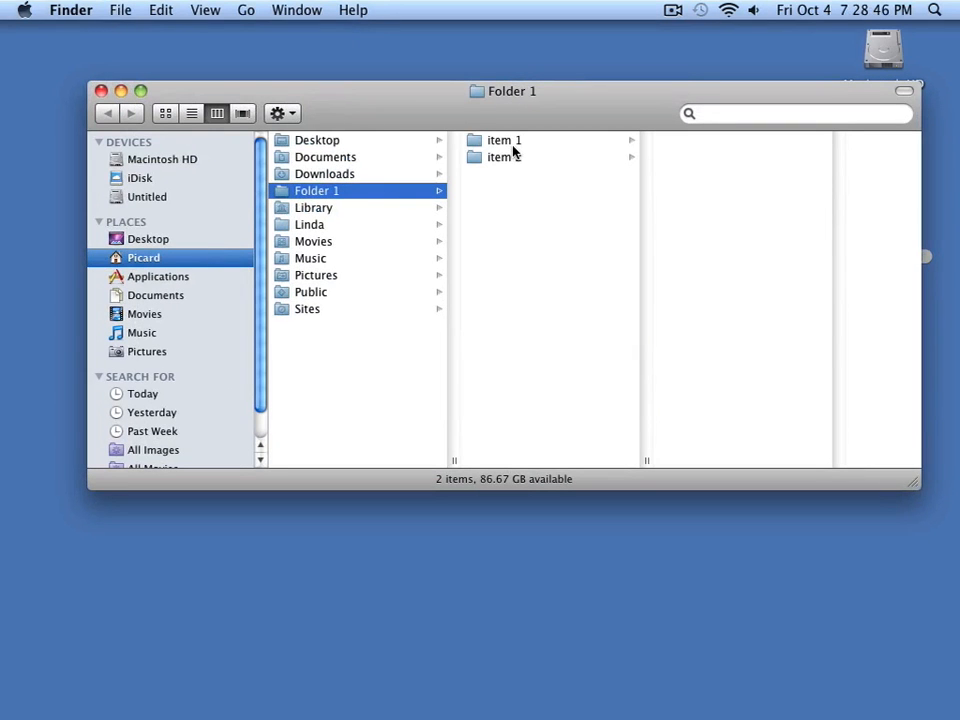
click(101, 91)
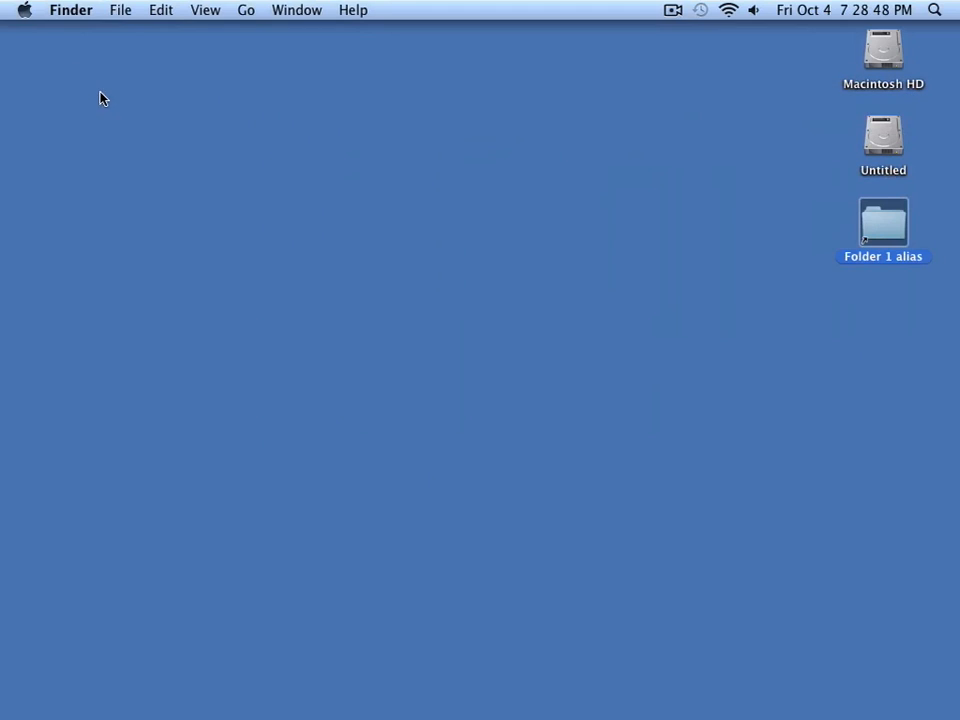
click(643, 274)
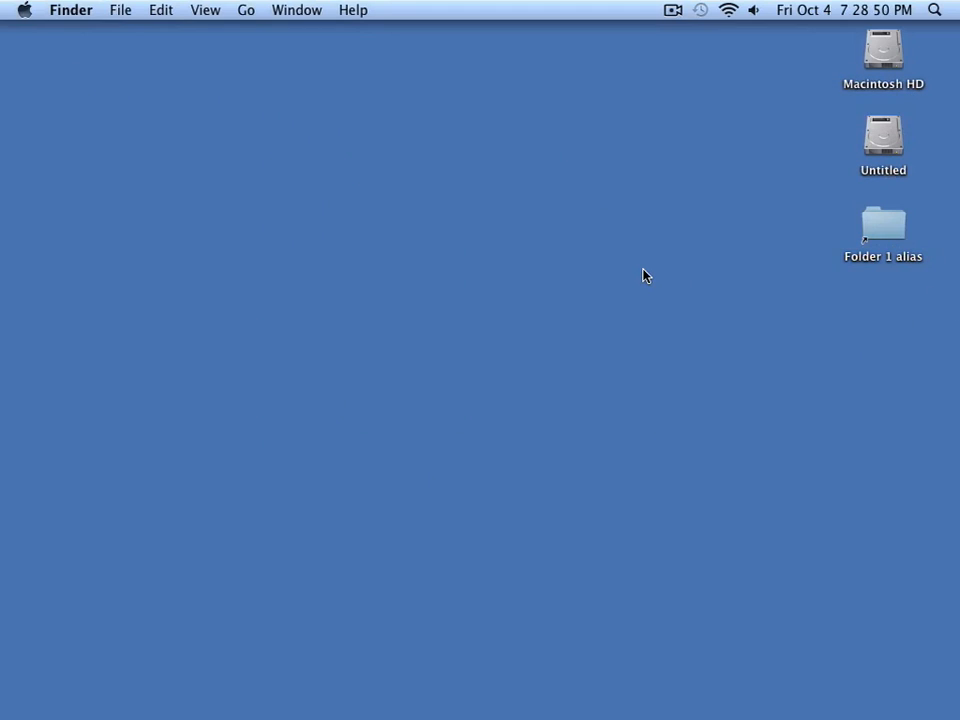
right_click(886, 229)
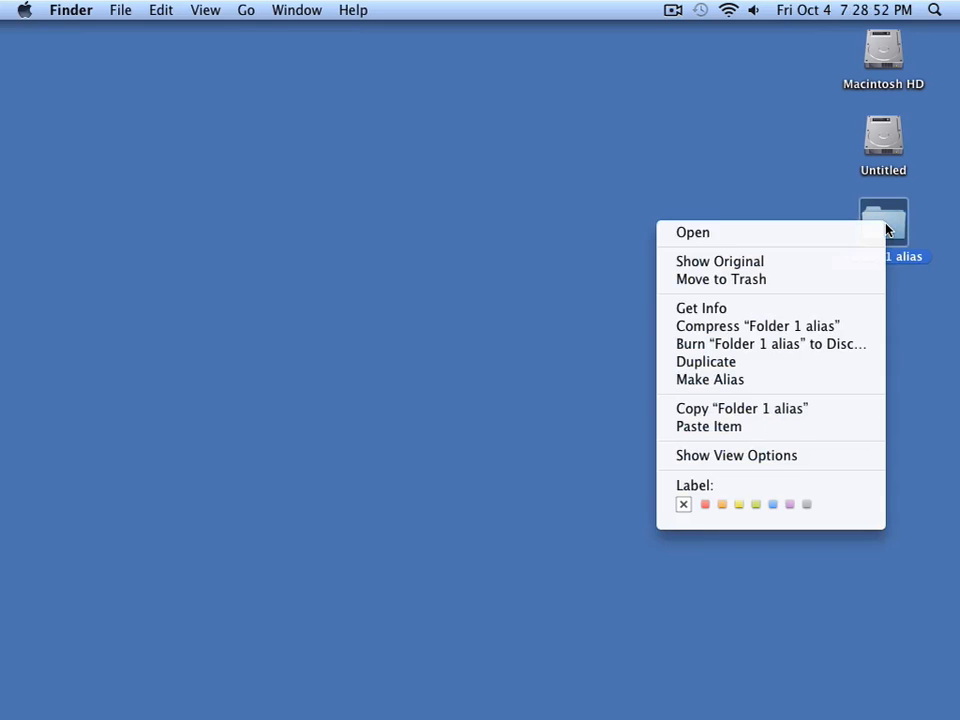
click(703, 234)
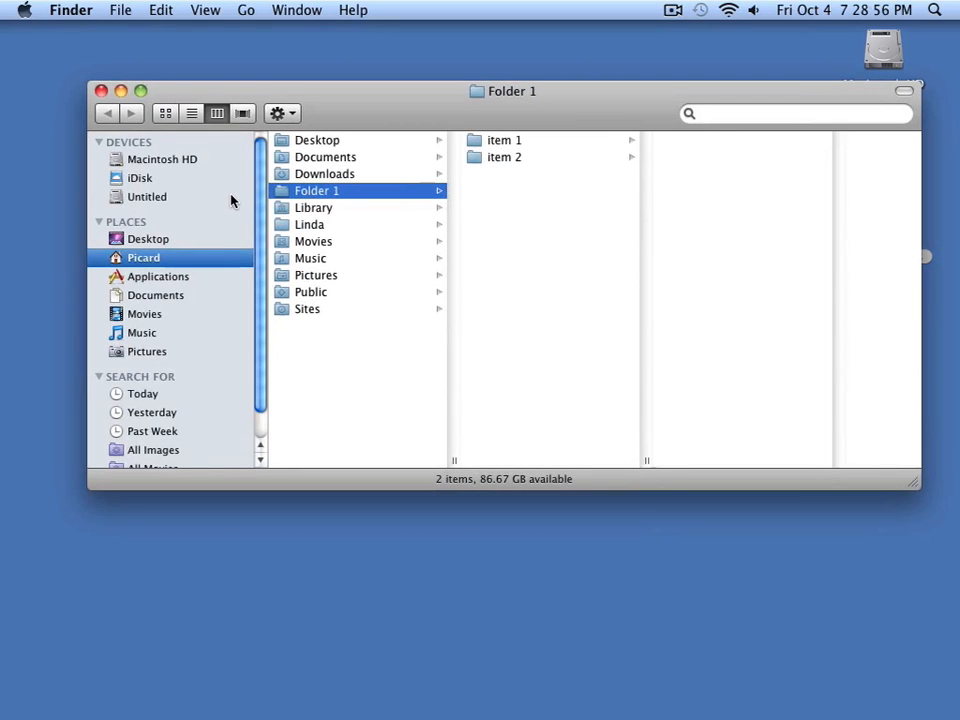
click(101, 91)
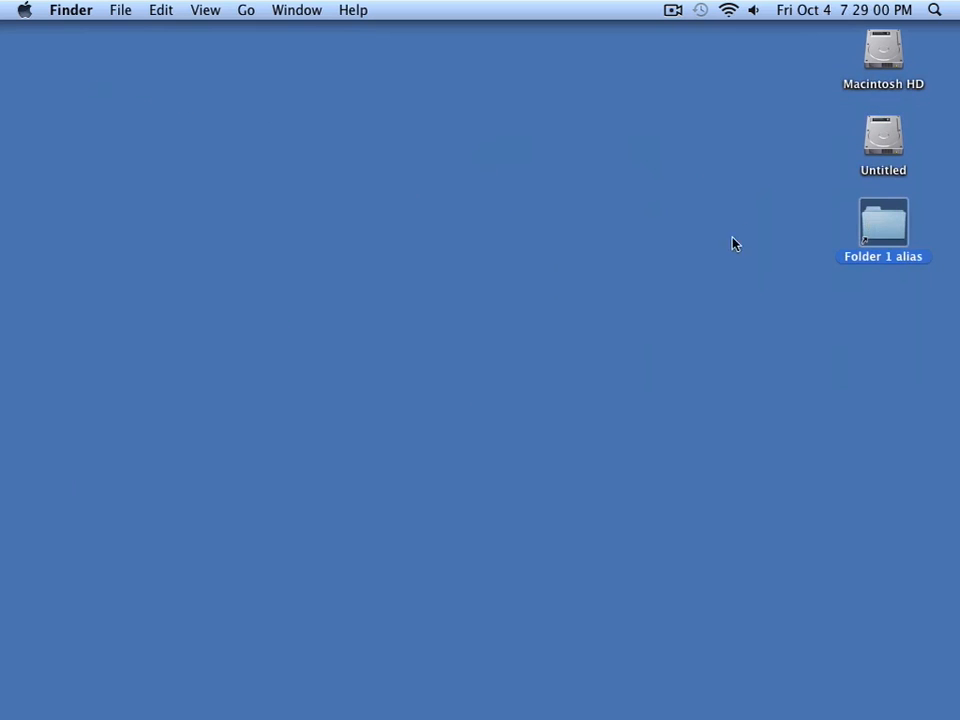
Show the original item of the desktop Folder 1 alias, then close the window that opens
right_click(870, 223)
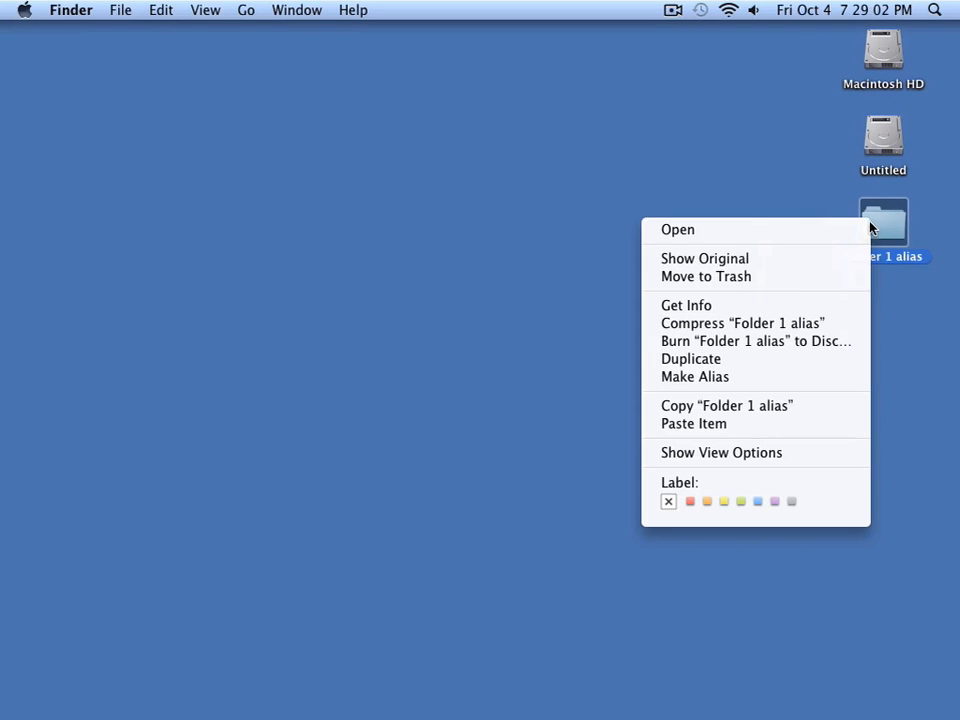
click(825, 259)
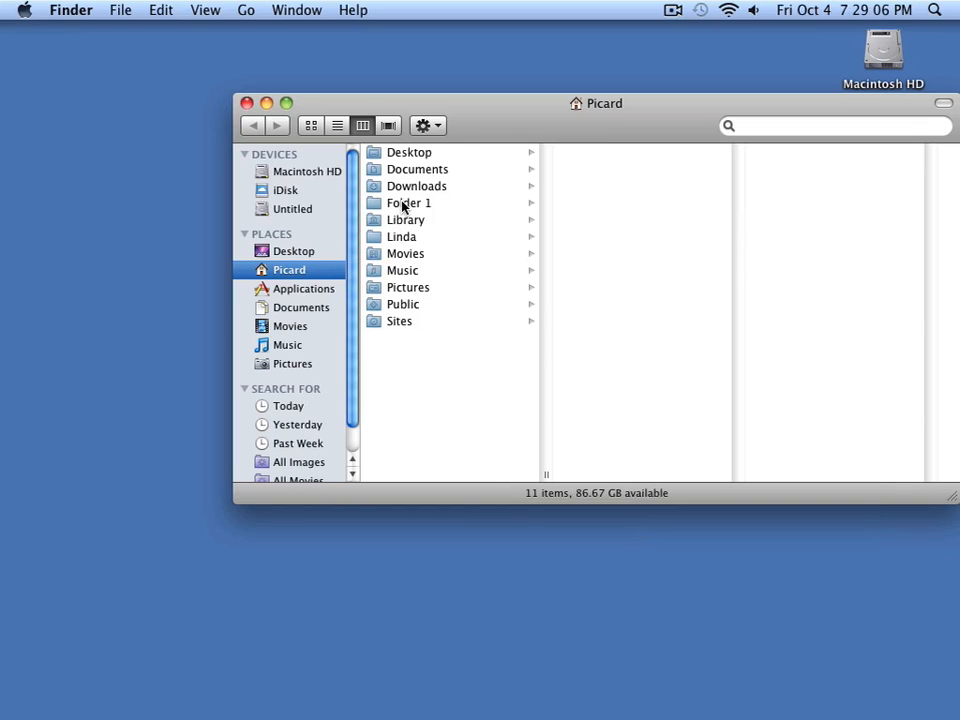
click(247, 104)
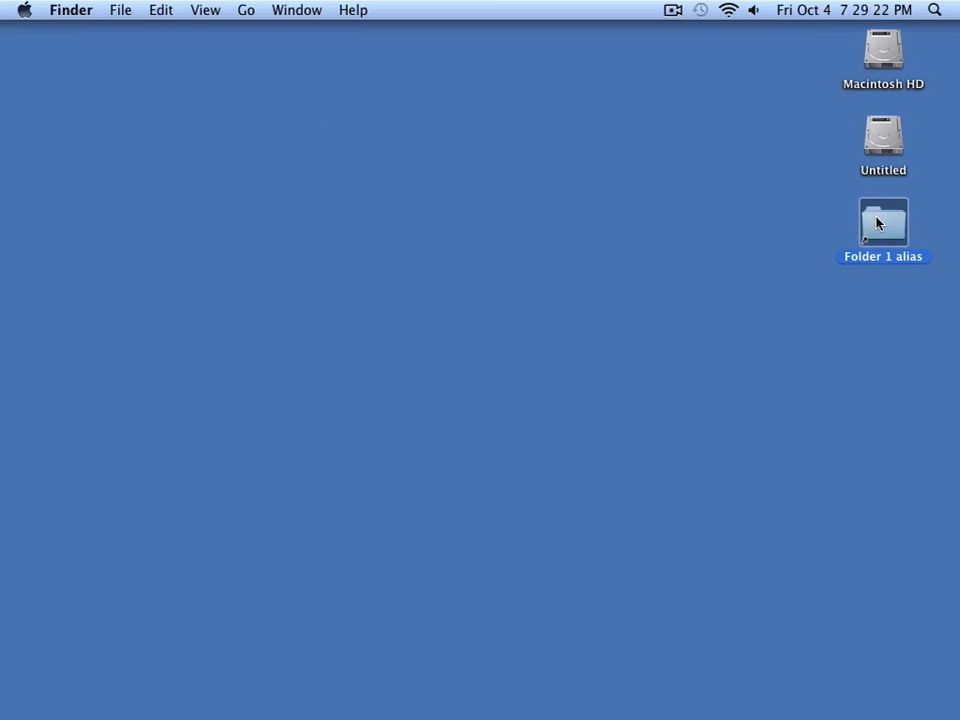
Move Folder 1 alias from the desktop to the Trash and permanently empty the Trash
right_click(877, 222)
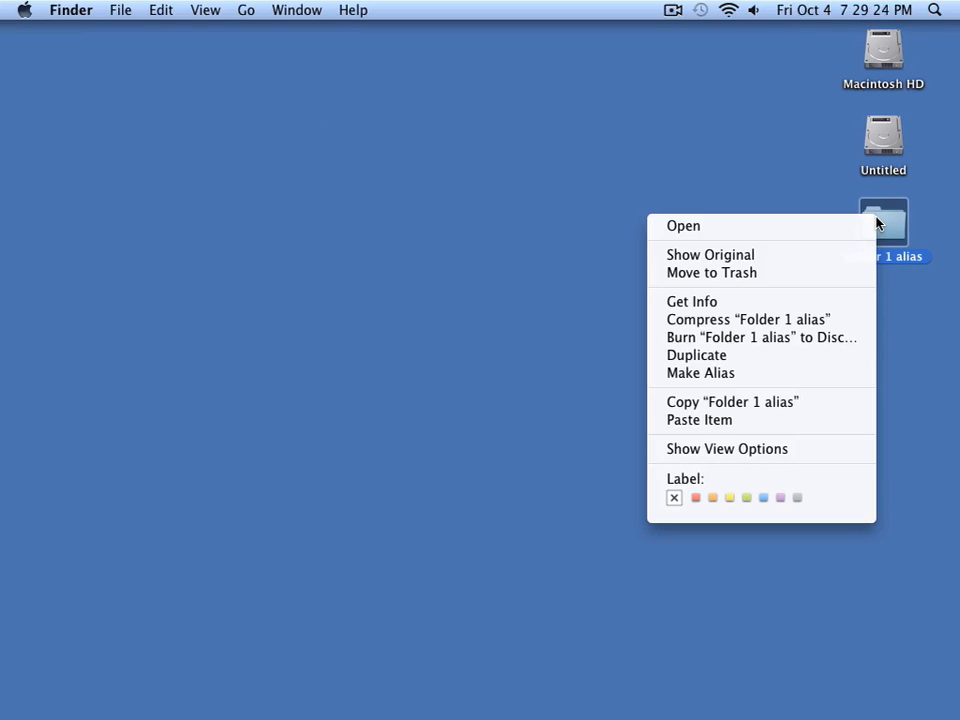
click(848, 272)
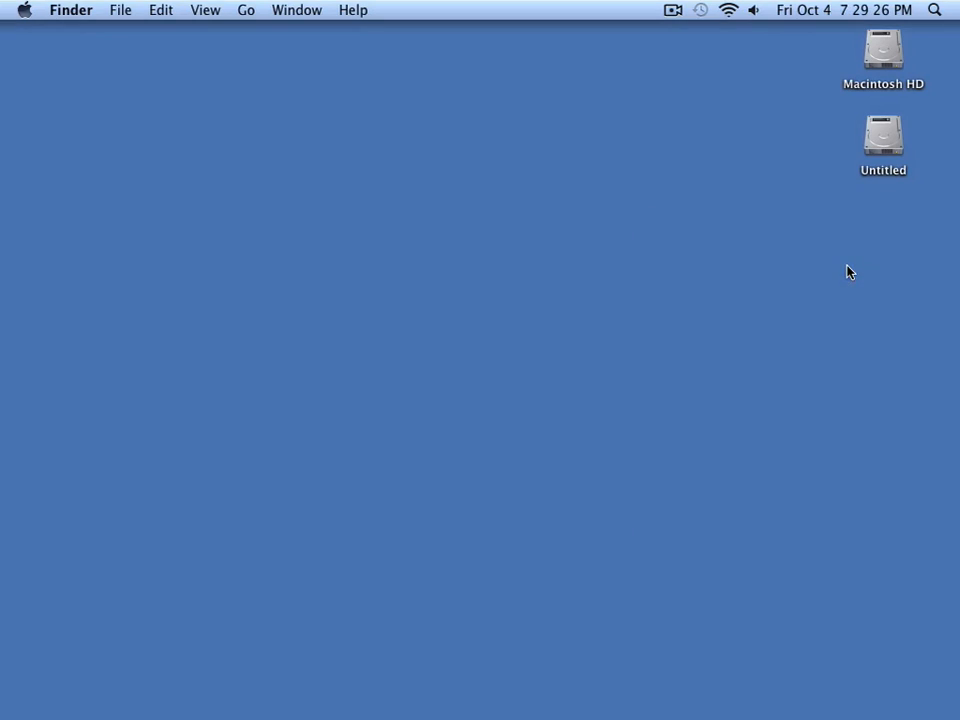
click(87, 12)
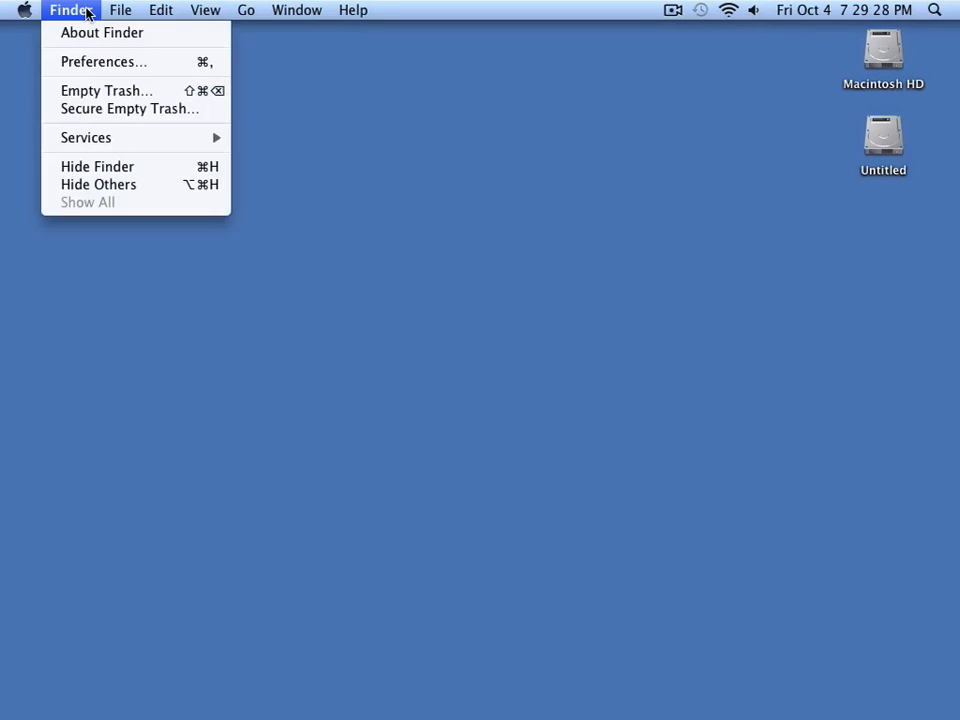
click(114, 91)
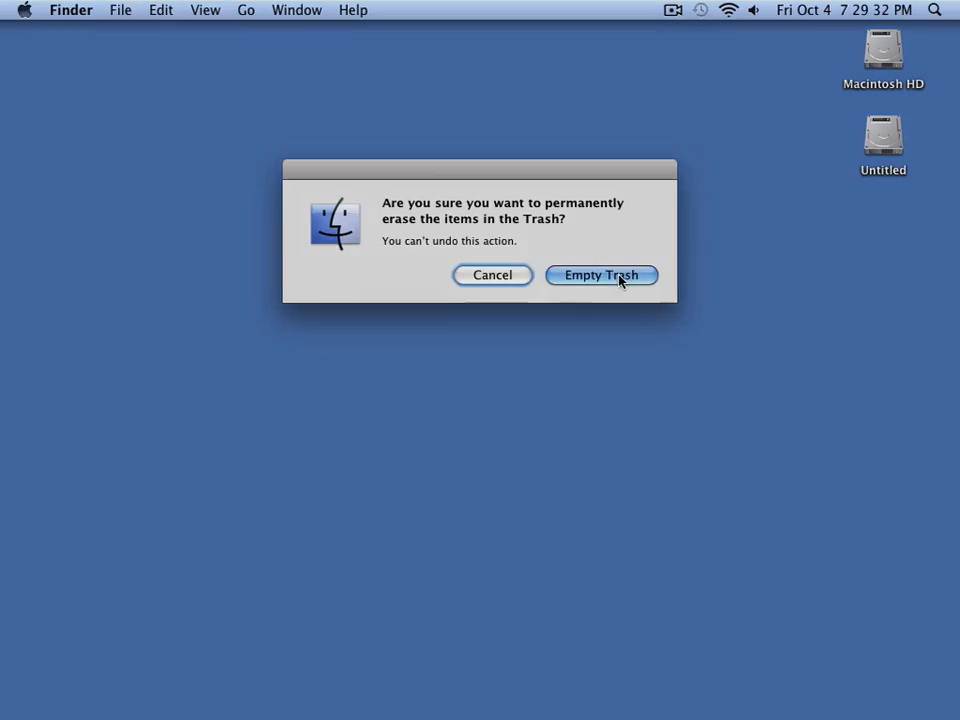
click(620, 277)
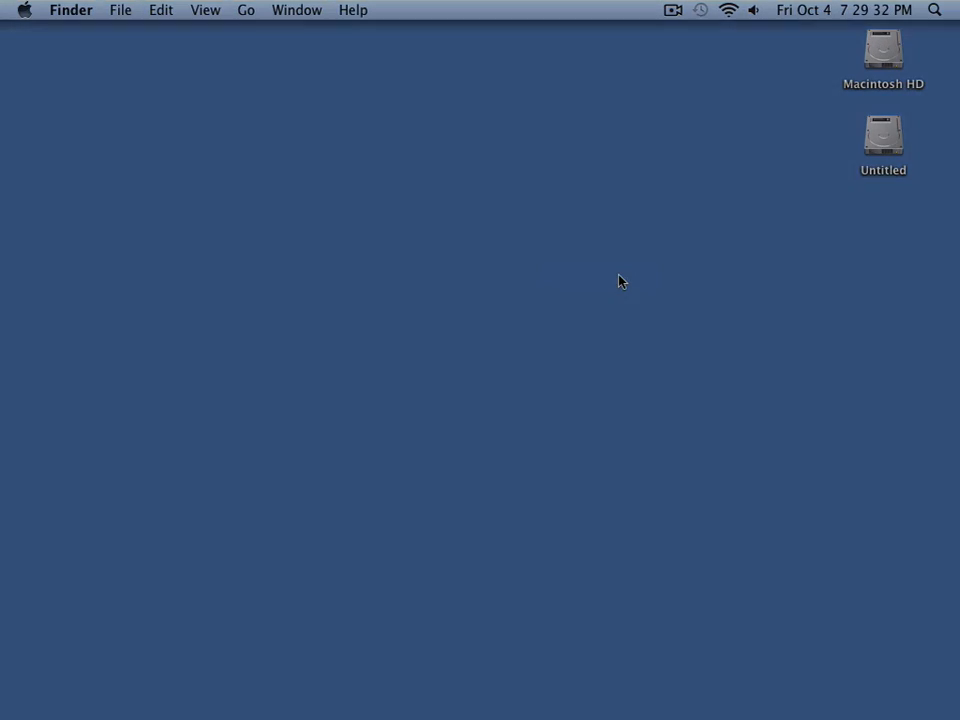